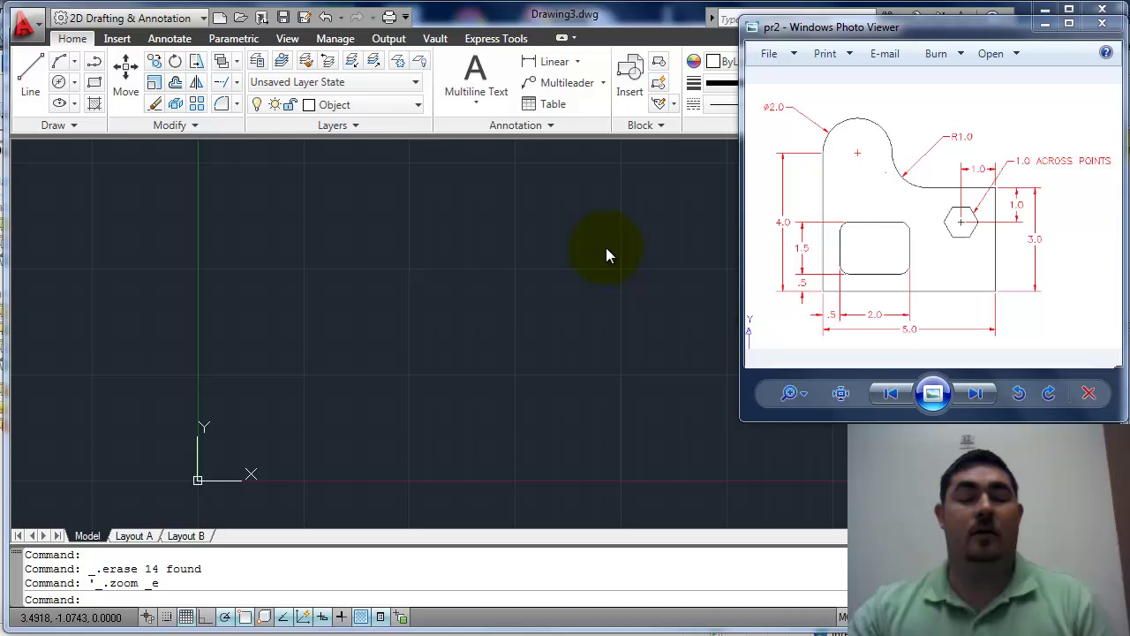
Step: Draw the plate's left edge 4 units downward and continue with the bottom edge 5 units to the right
click(561, 308)
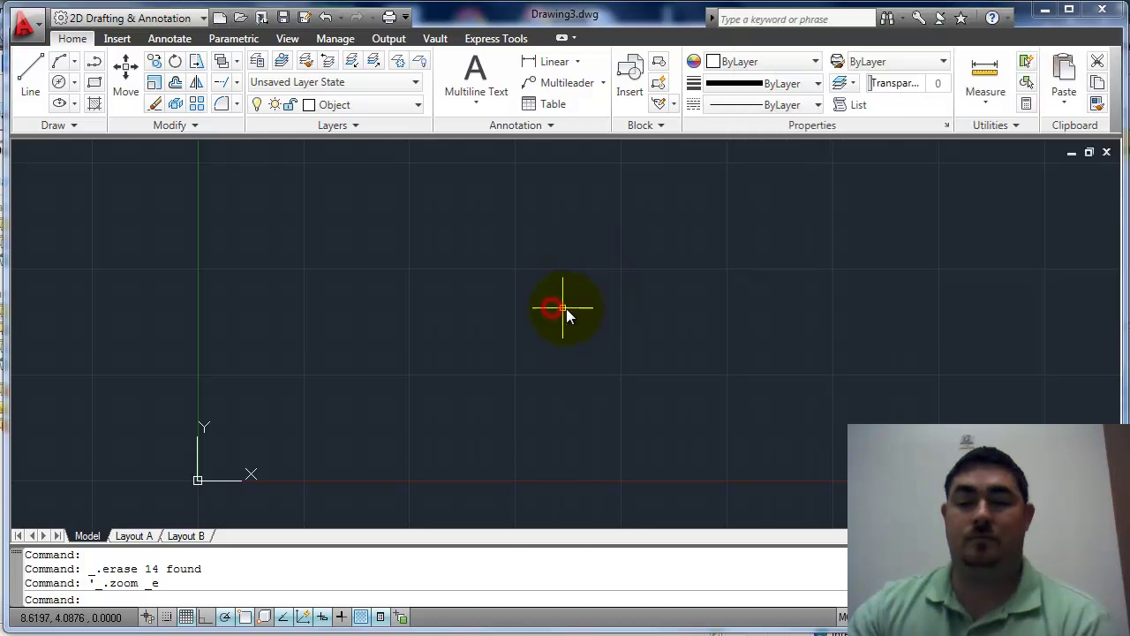
click(437, 631)
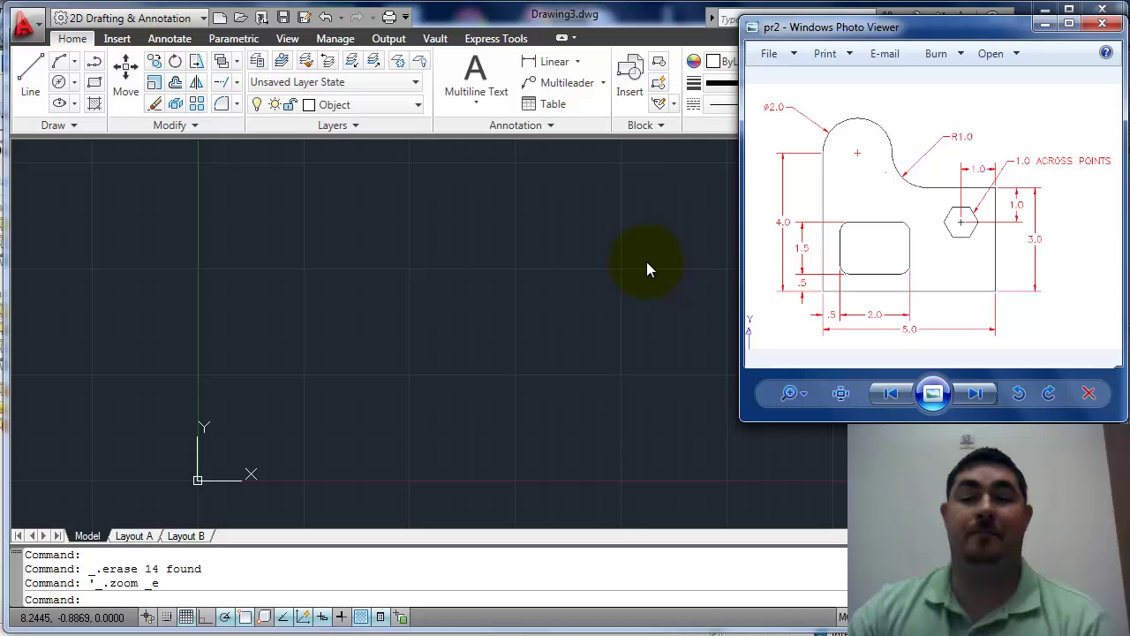
click(568, 285)
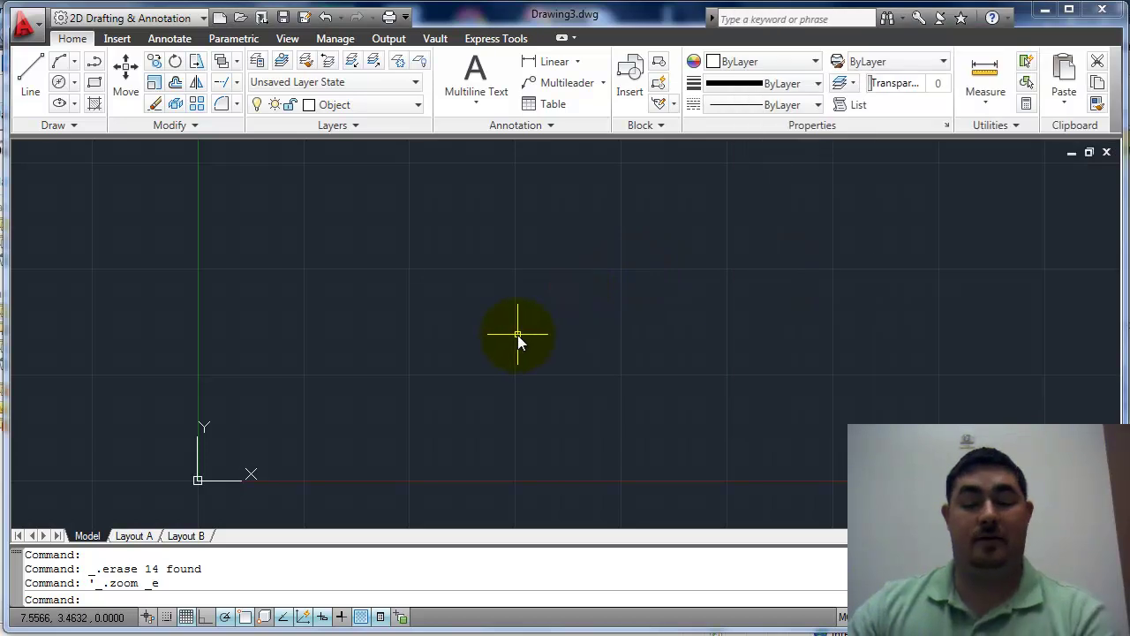
text(l)
key(Return)
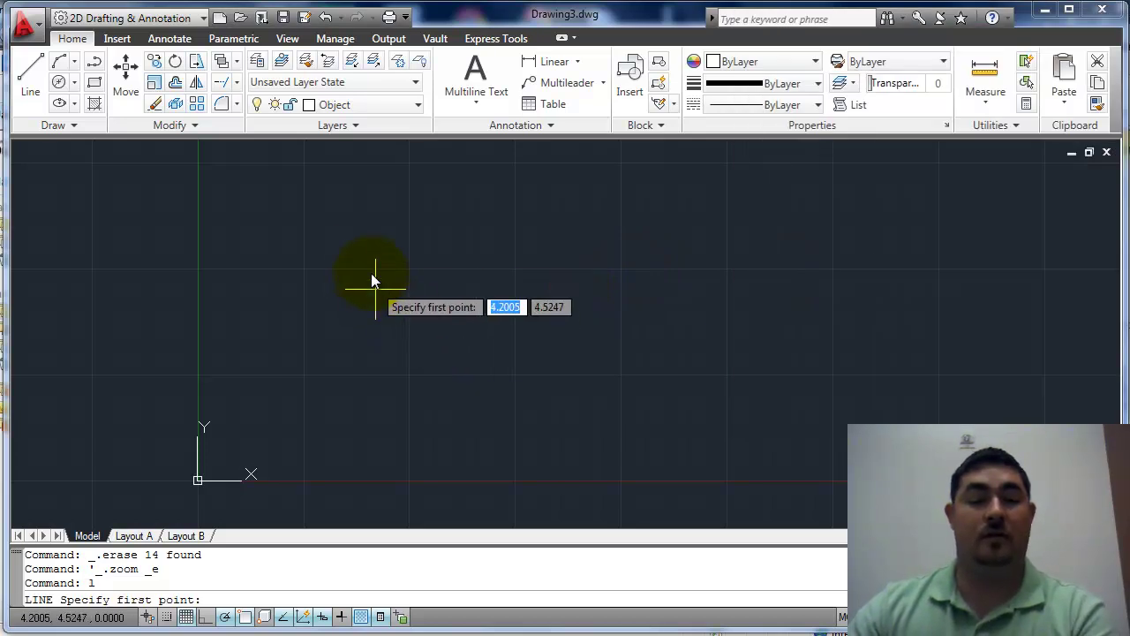
click(363, 230)
text(4)
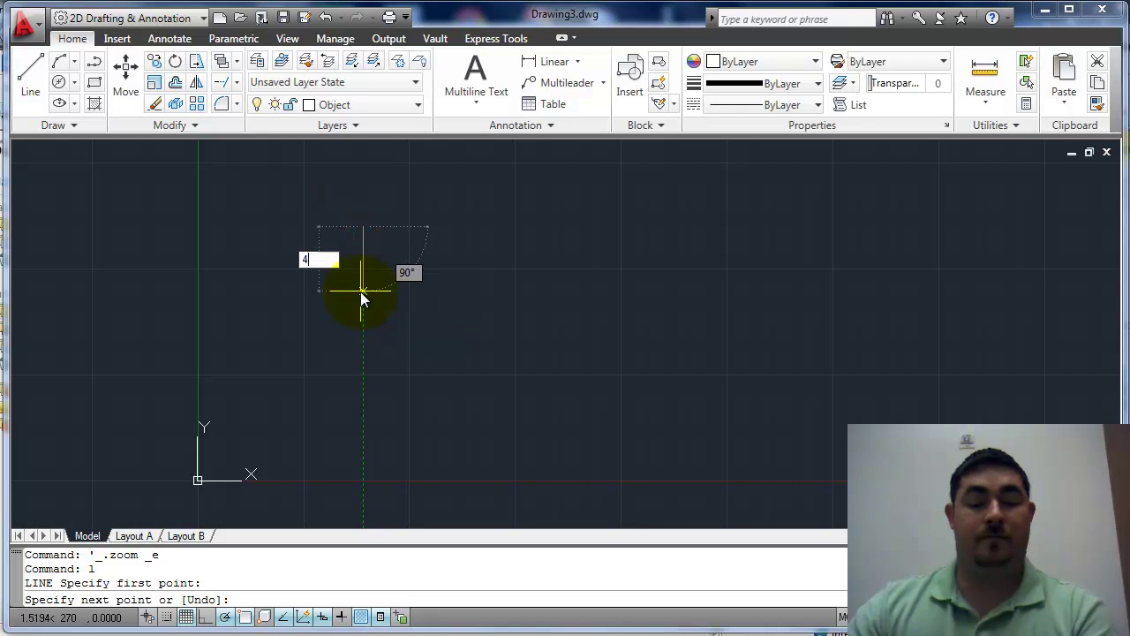
key(Return)
text(5)
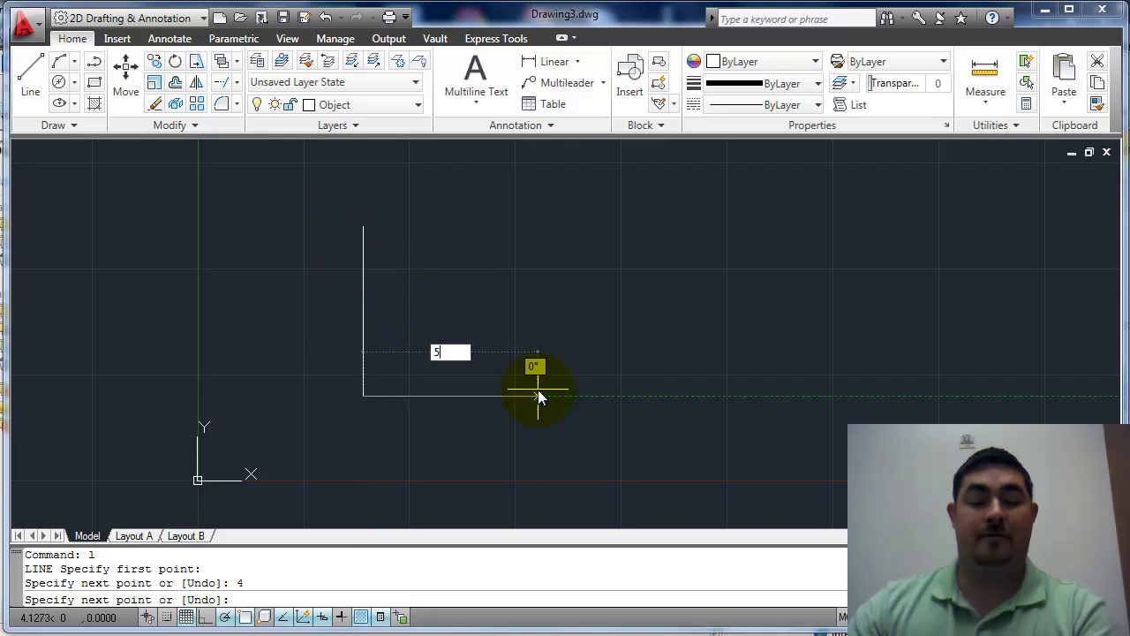
key(Return)
Step: Continue the outline with the right edge 3 units upward and a horizontal line leftward ending short of the left edge
text(3)
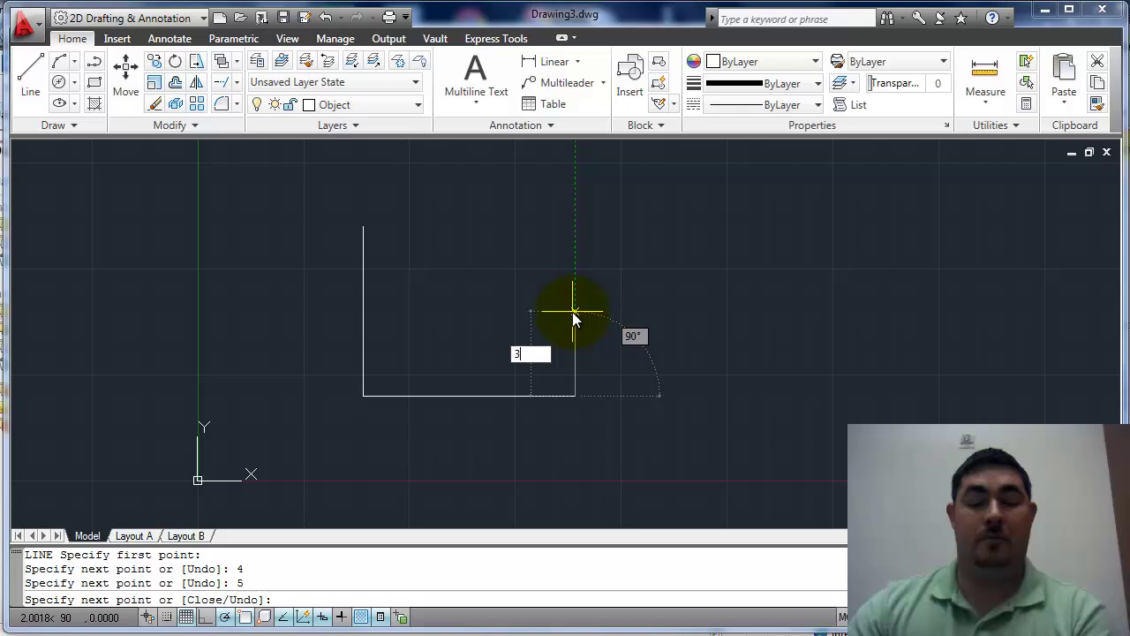
key(Return)
click(418, 268)
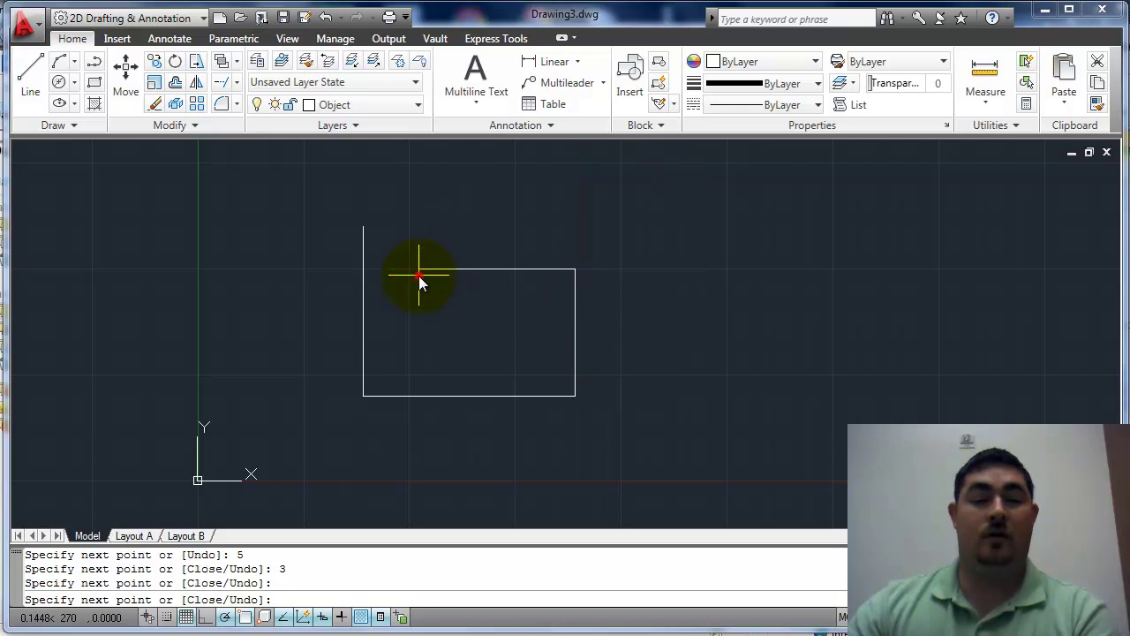
key(Return)
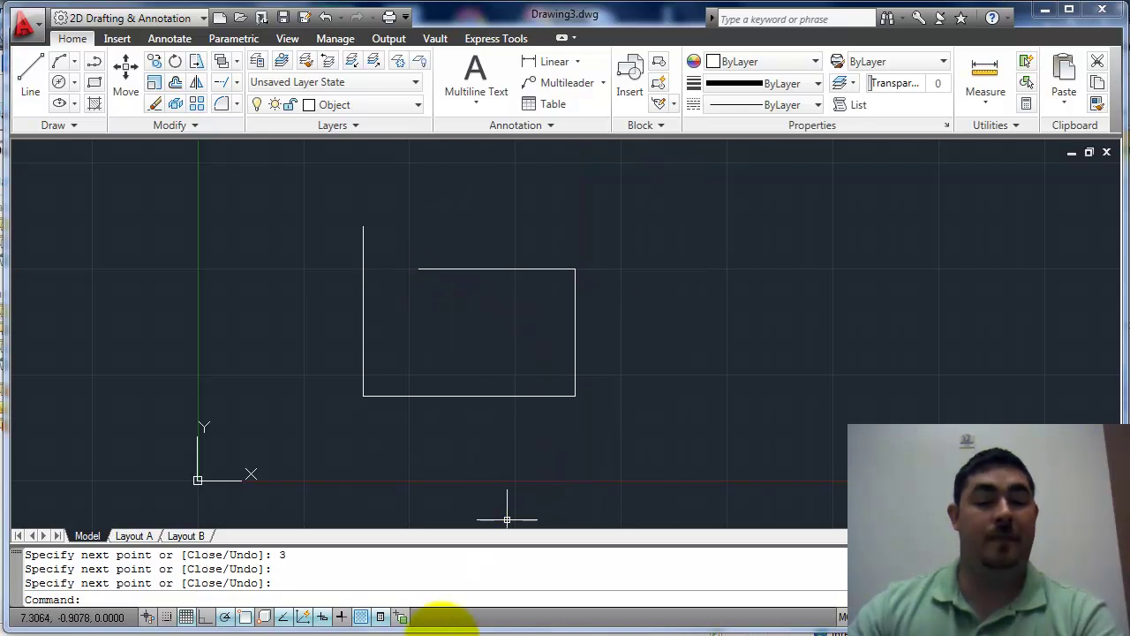
Step: Draw a 2-point circle of diameter 2 horizontally rightward from the upper endpoint of the plate's left edge
click(505, 629)
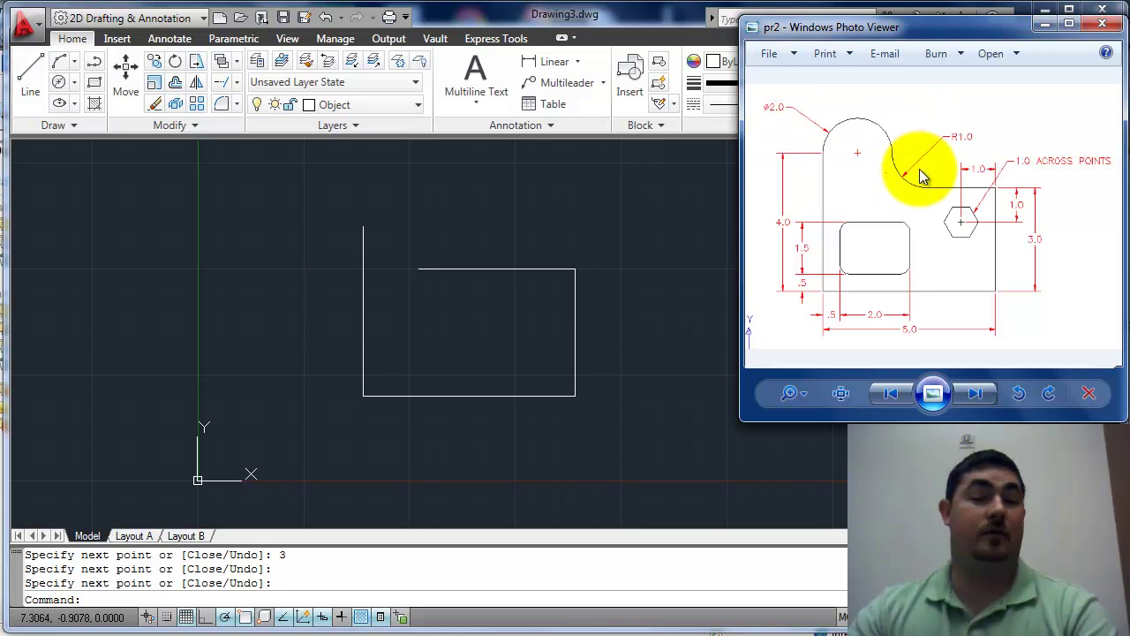
click(528, 186)
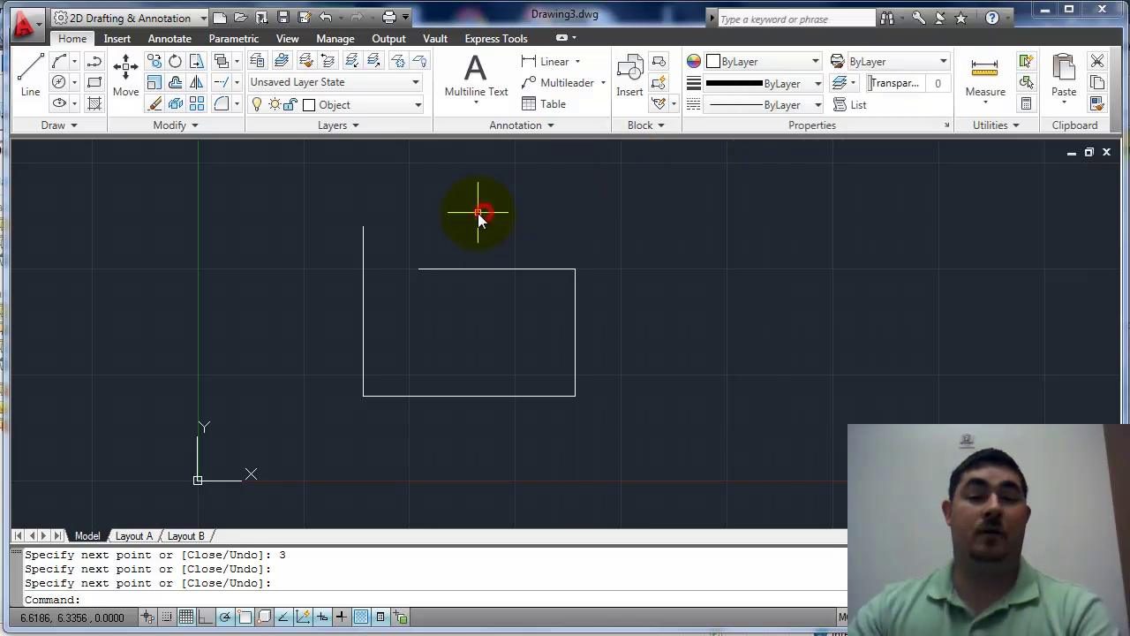
click(73, 83)
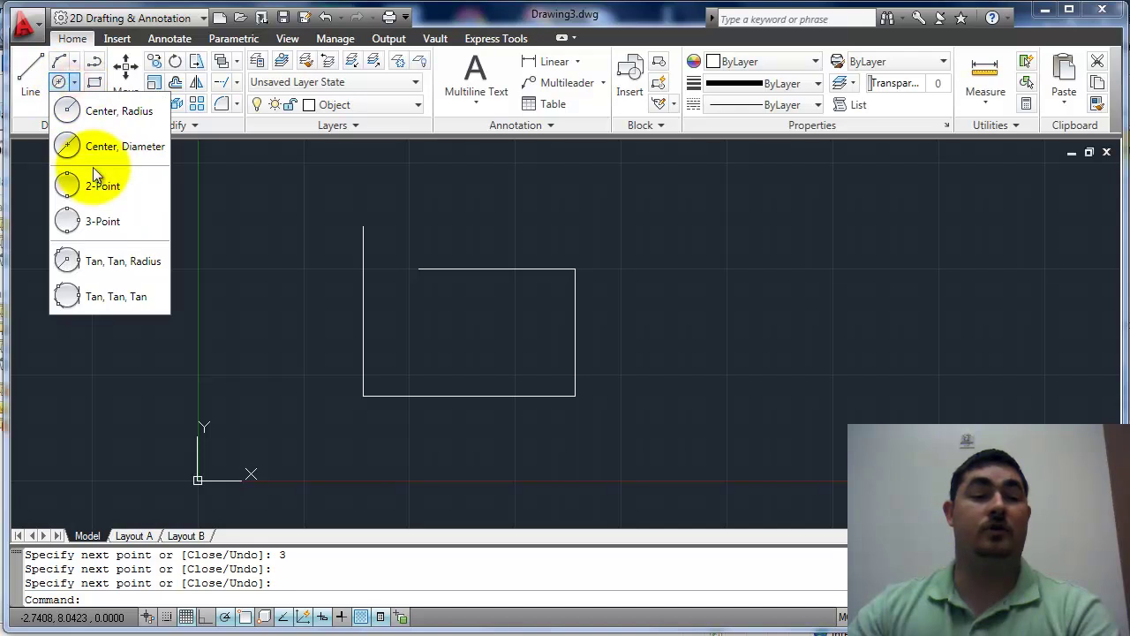
click(71, 184)
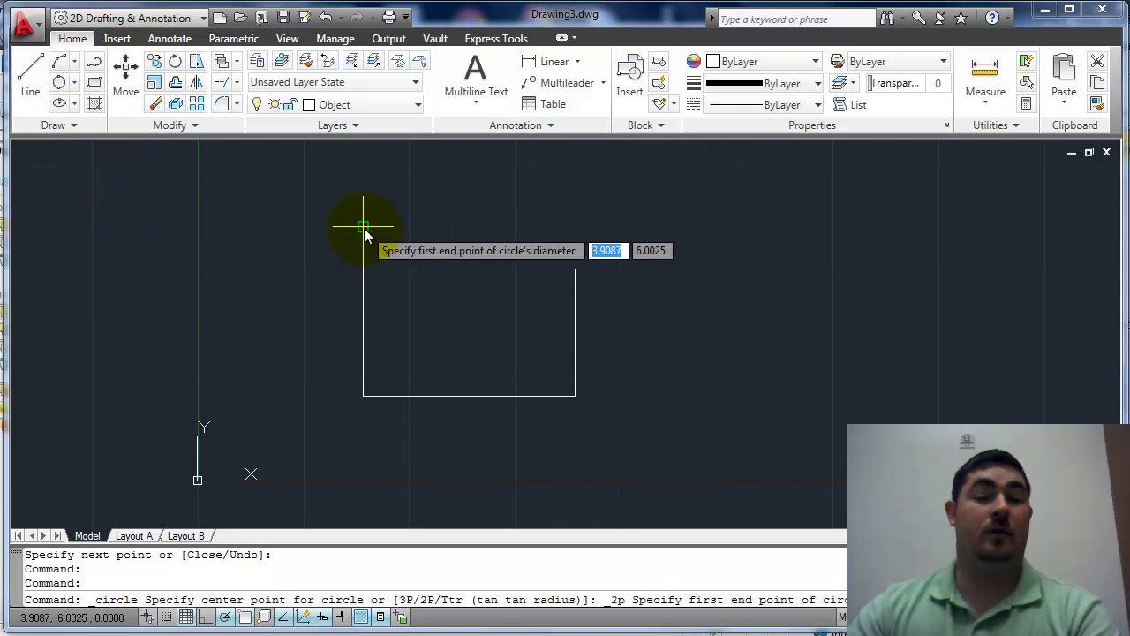
click(363, 228)
text(2)
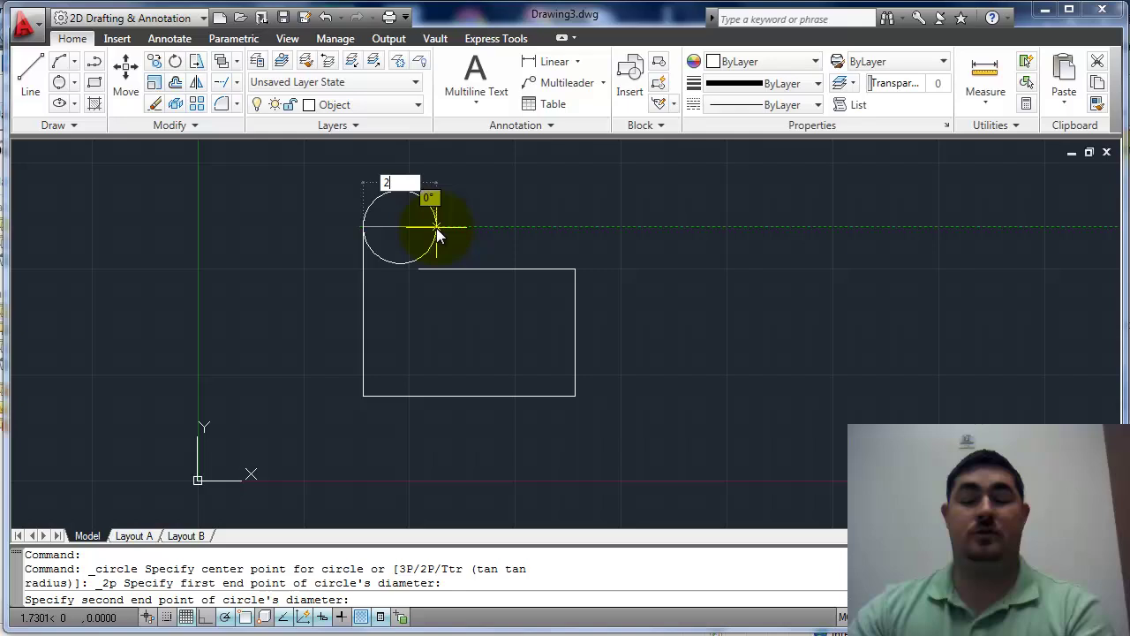
key(Return)
Step: Turn on the Tangent object snap and try a circle centred on the right side of the first circle
key(Return)
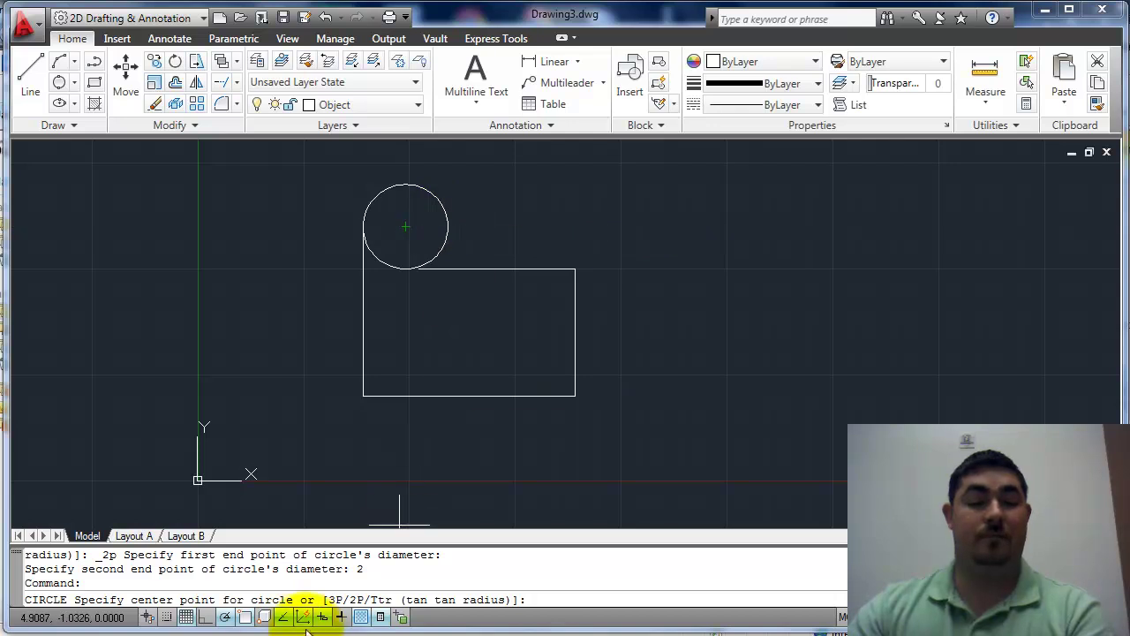
right_click(247, 617)
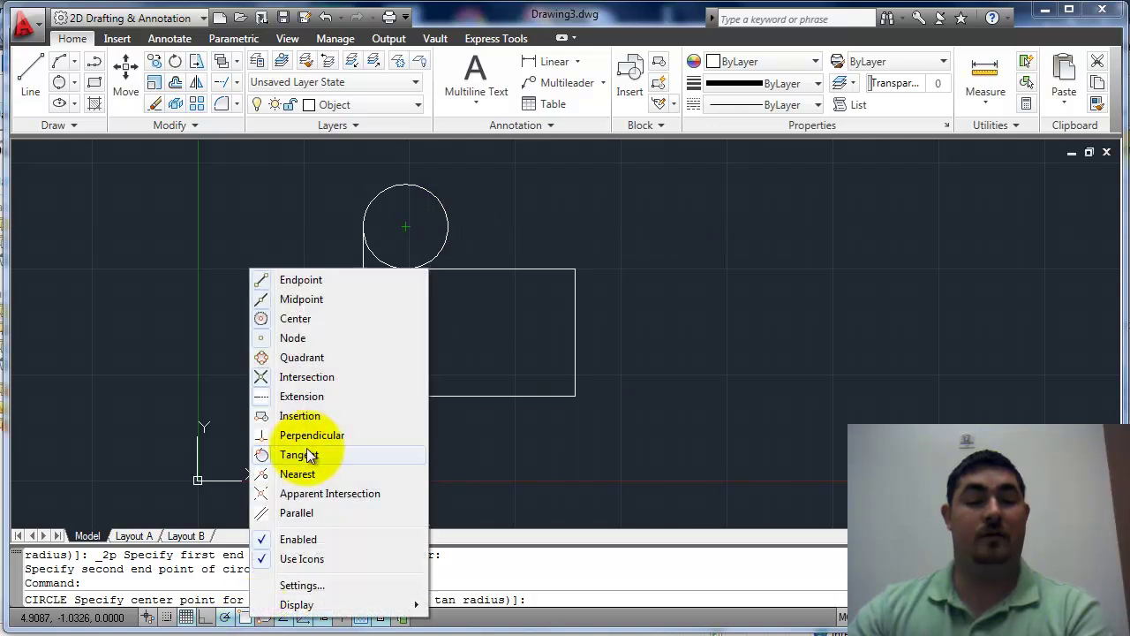
click(308, 455)
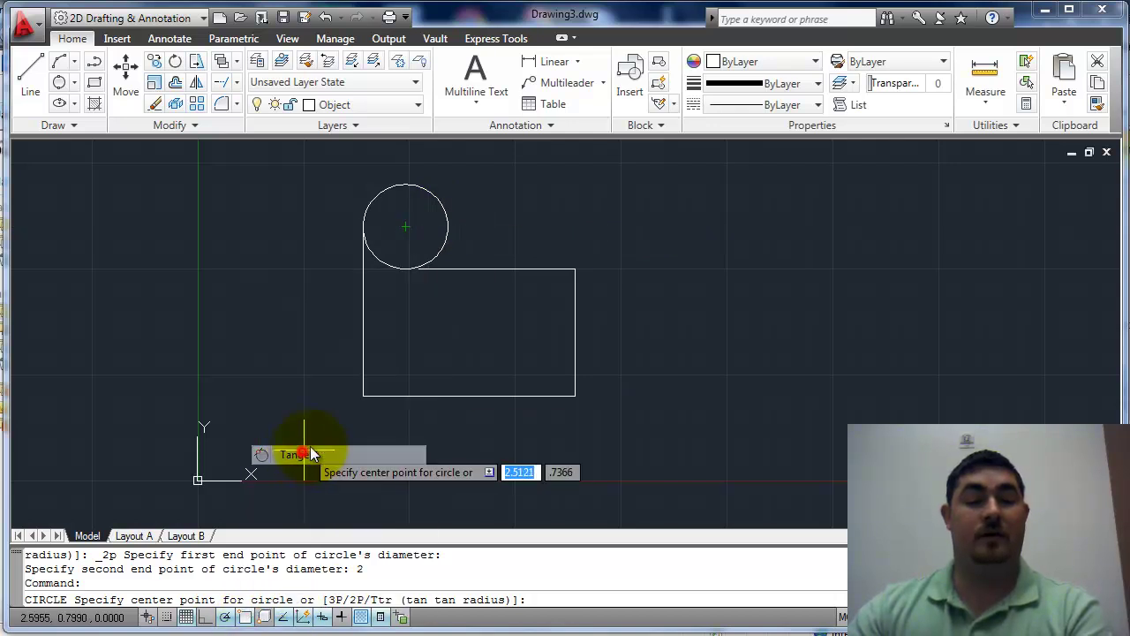
click(449, 229)
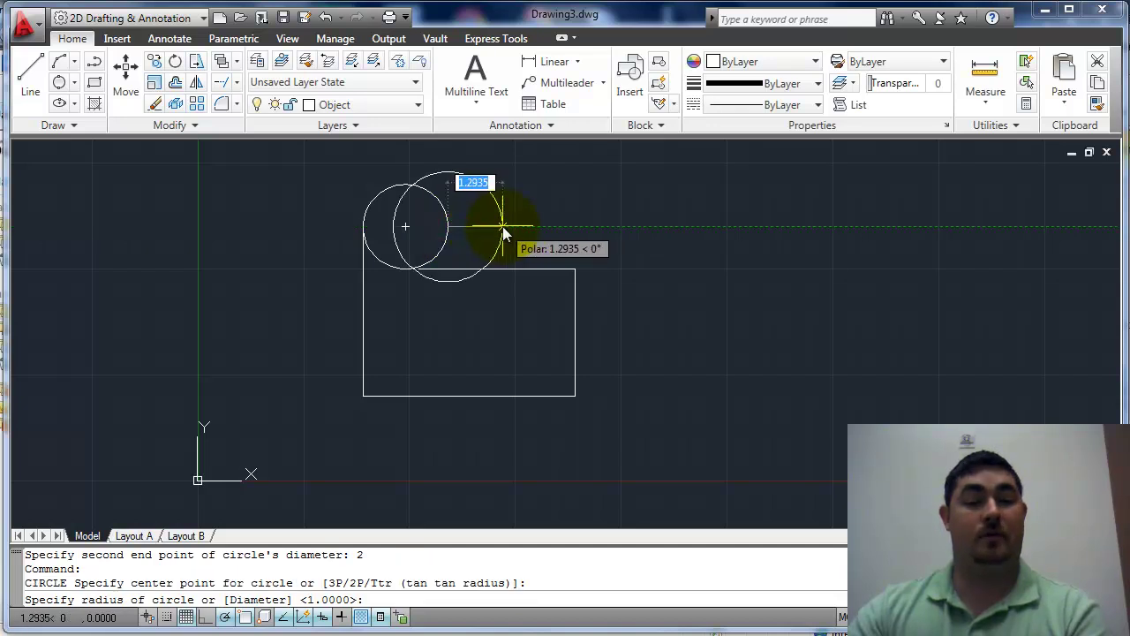
key(Escape)
Step: Draw a second 2-point circle of diameter 2 horizontally rightward from the first circle's right side
click(58, 82)
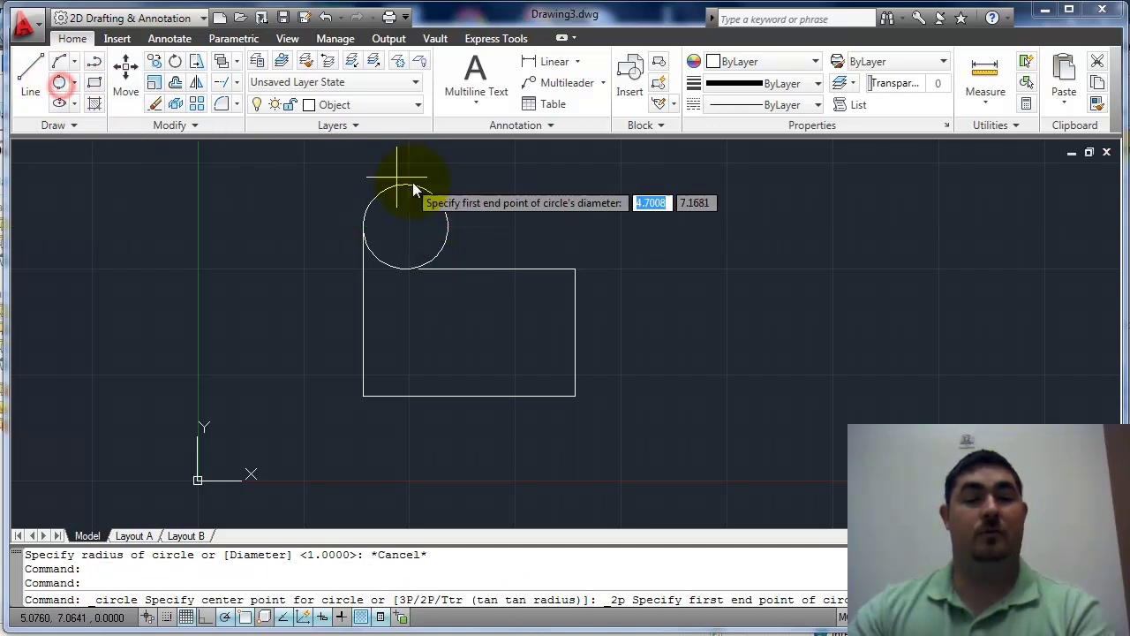
click(447, 226)
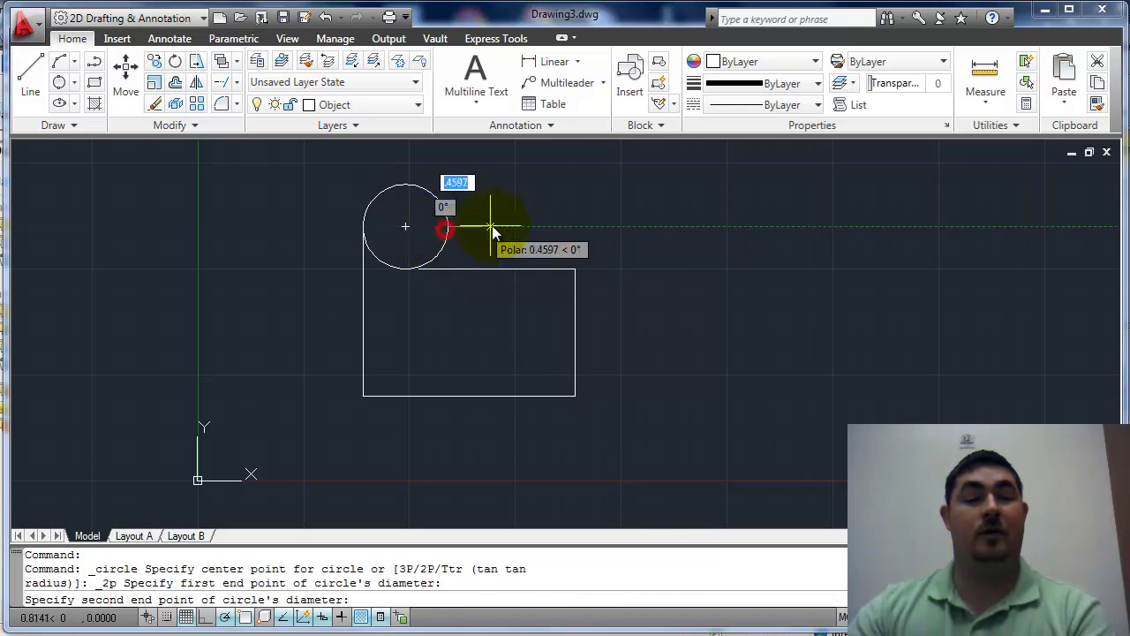
text(2)
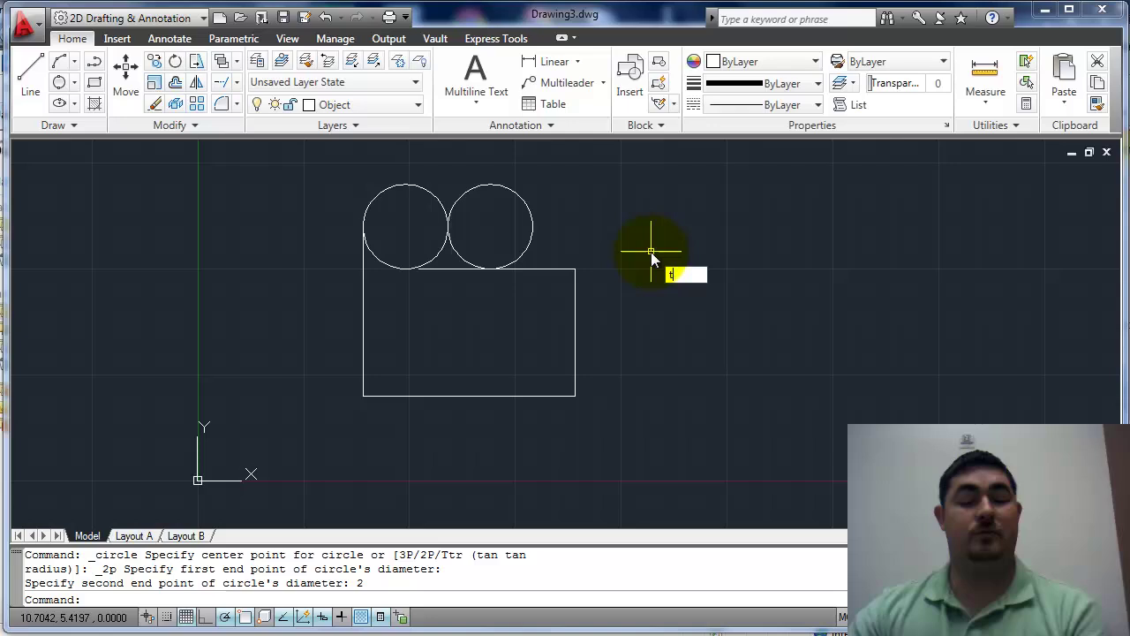
Step: Trim the circles and the excess upper line into a rounded top that blends through a concave arc into the upper edge
key(Return)
click(561, 183)
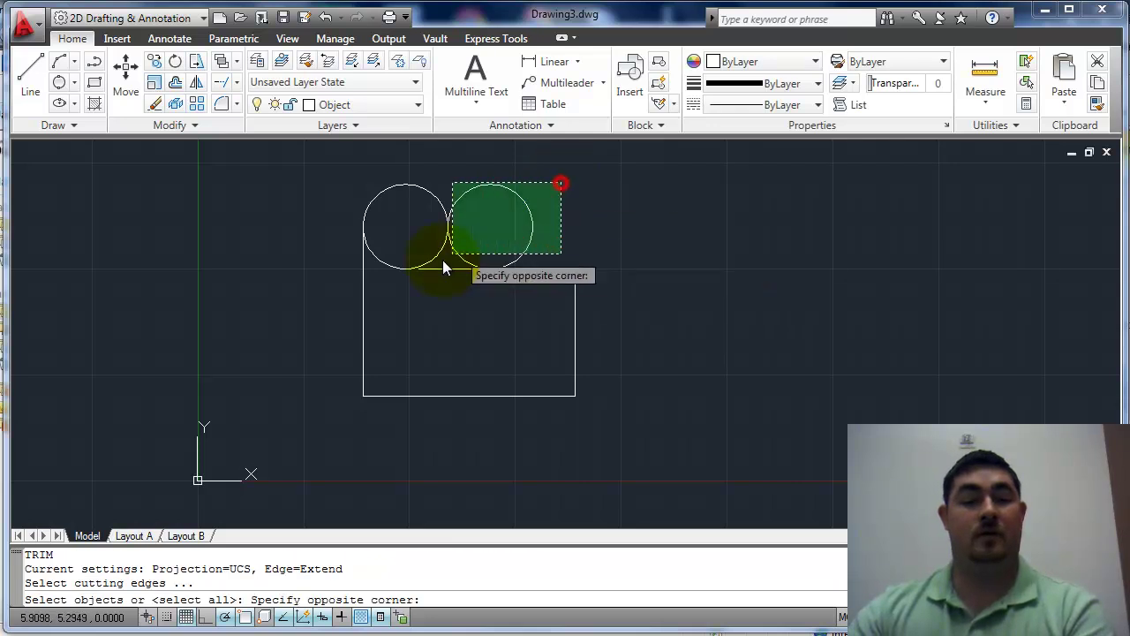
click(355, 303)
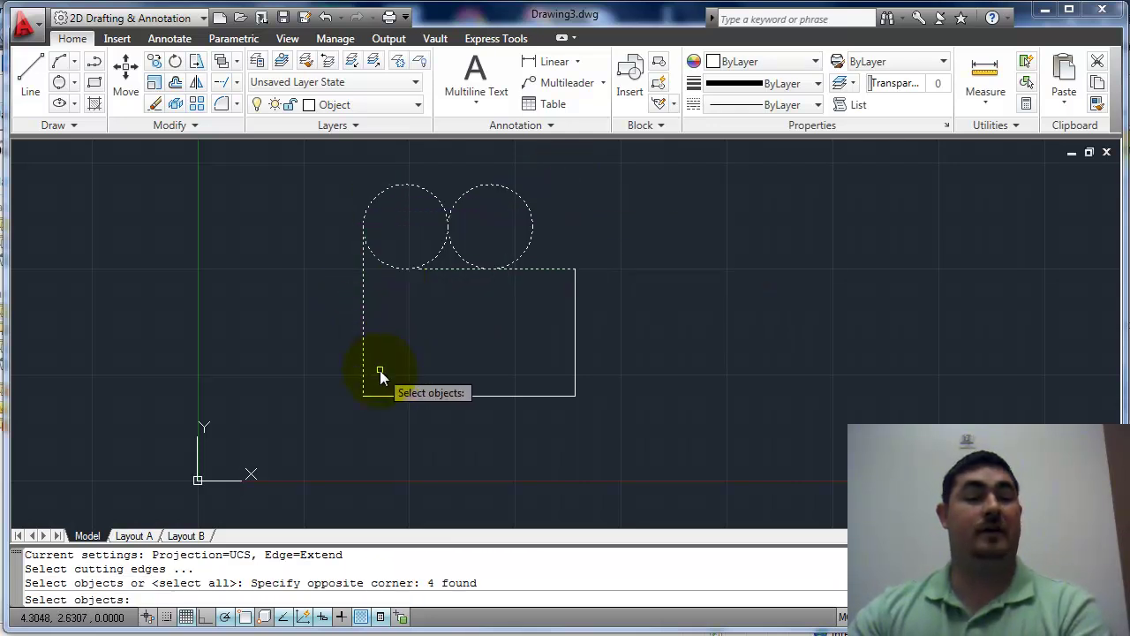
key(Return)
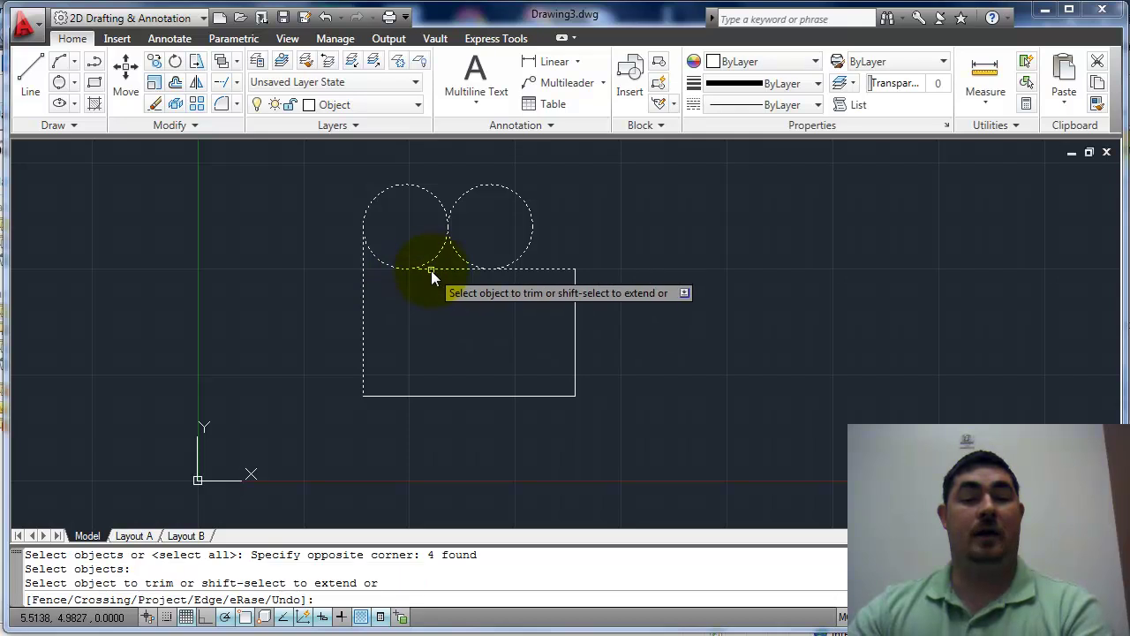
click(429, 271)
click(531, 244)
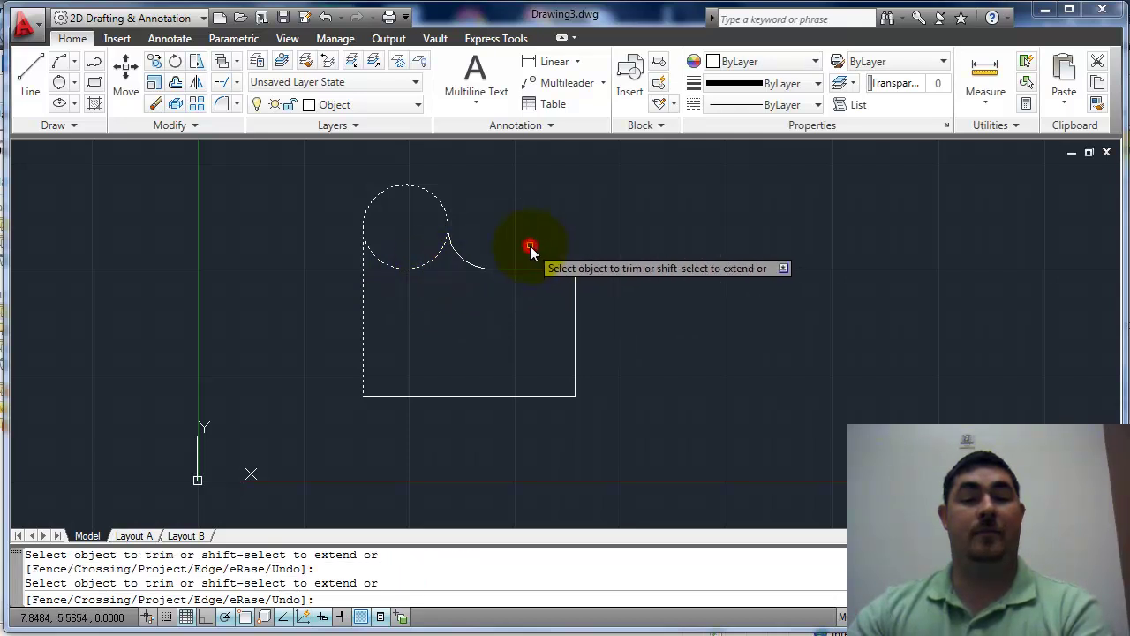
click(435, 254)
click(400, 268)
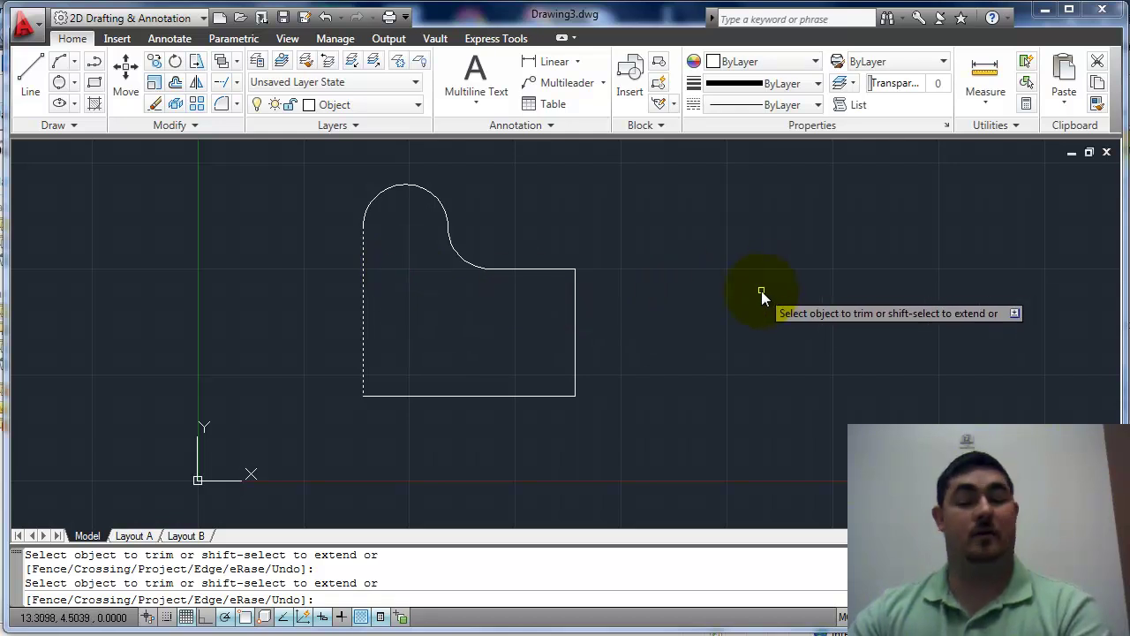
key(Return)
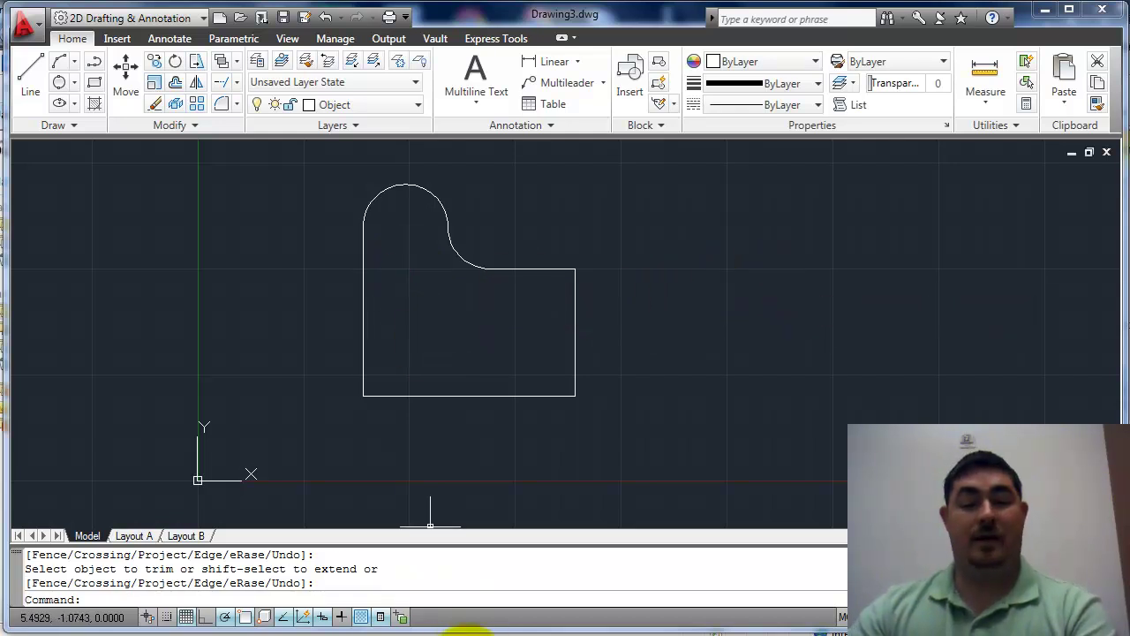
Step: Offset the plate's bottom edge upward and its left edge inward, both by .5
click(446, 632)
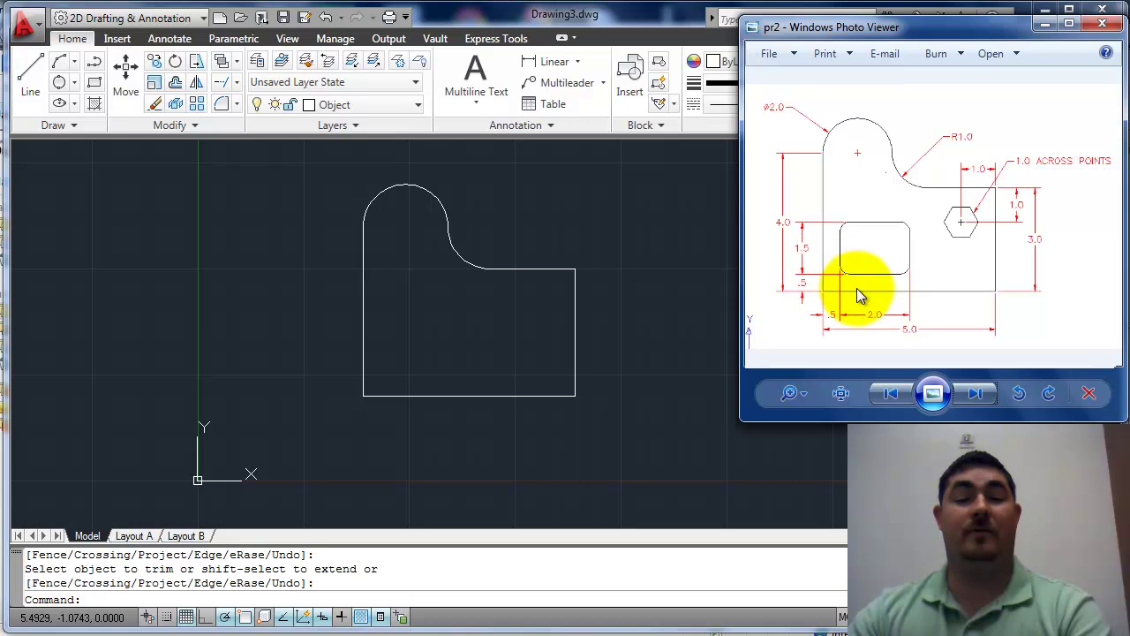
click(495, 338)
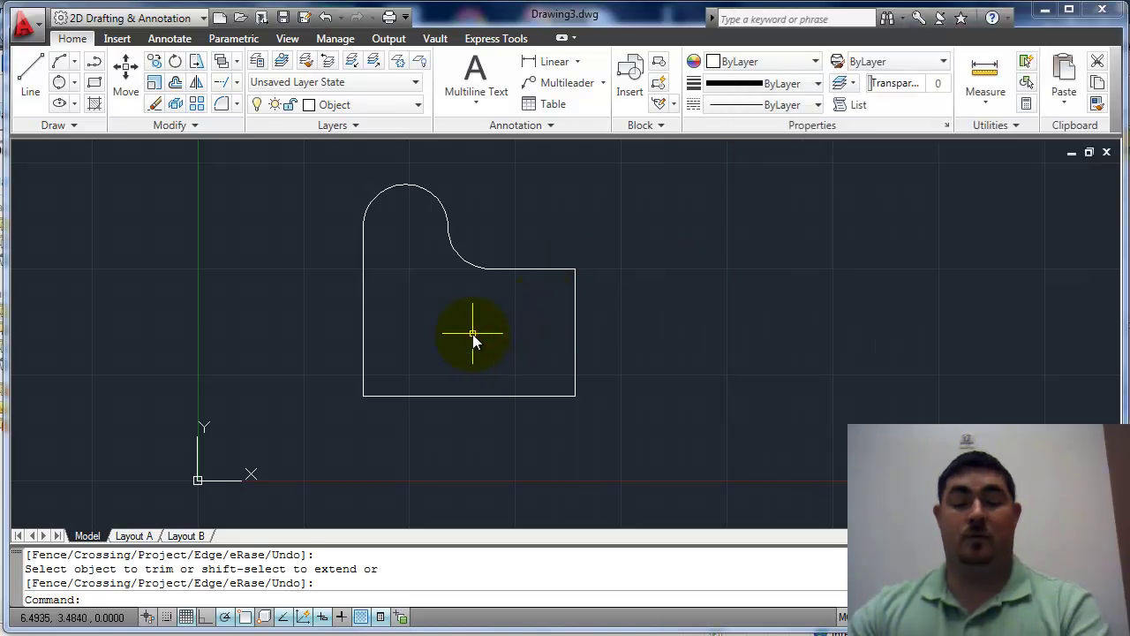
text(o)
key(Return)
text(.5)
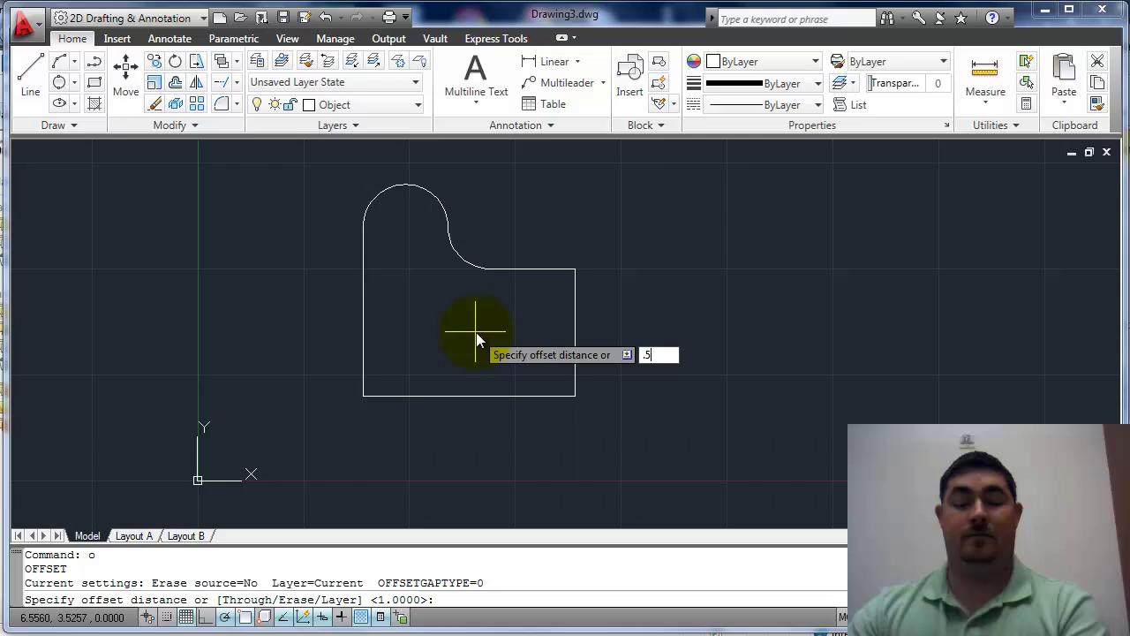
key(Return)
click(466, 397)
click(463, 347)
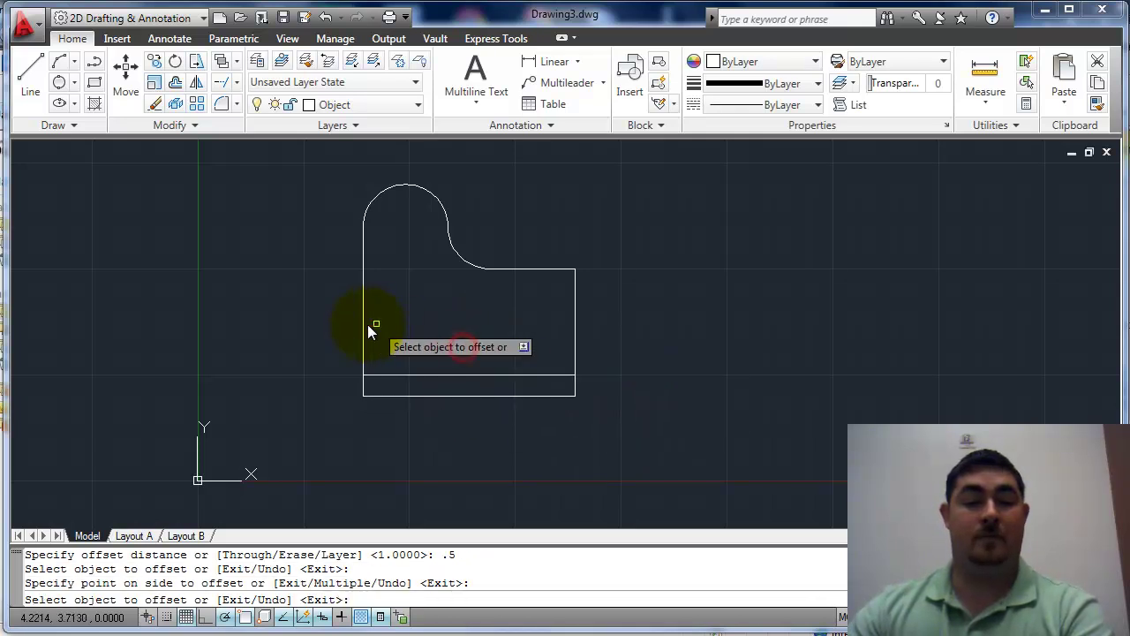
click(364, 323)
click(426, 317)
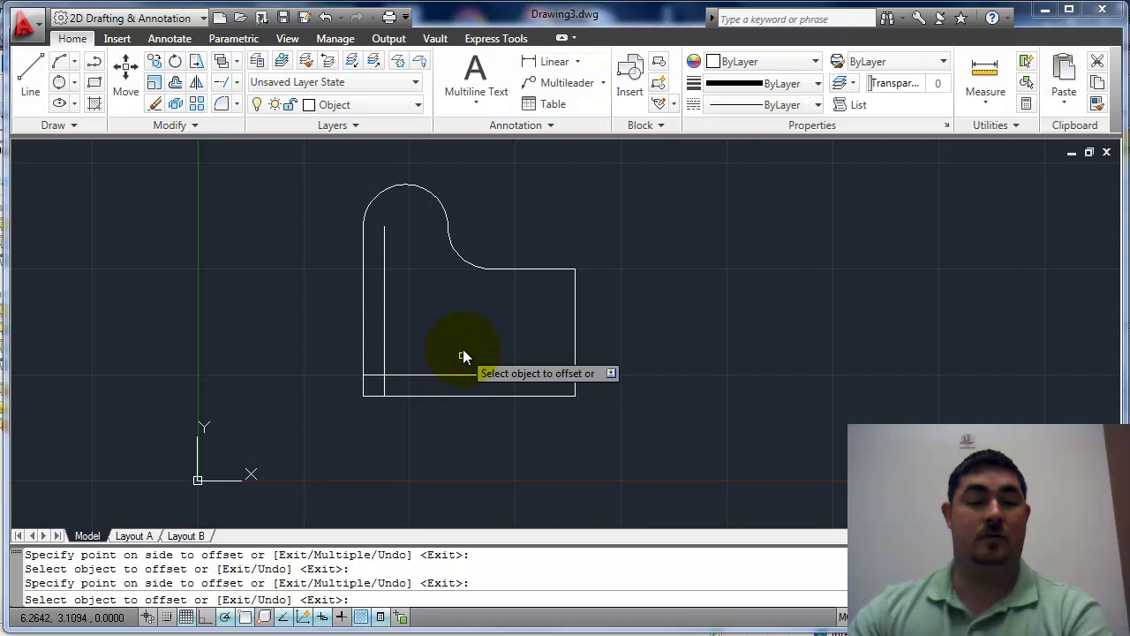
key(Escape)
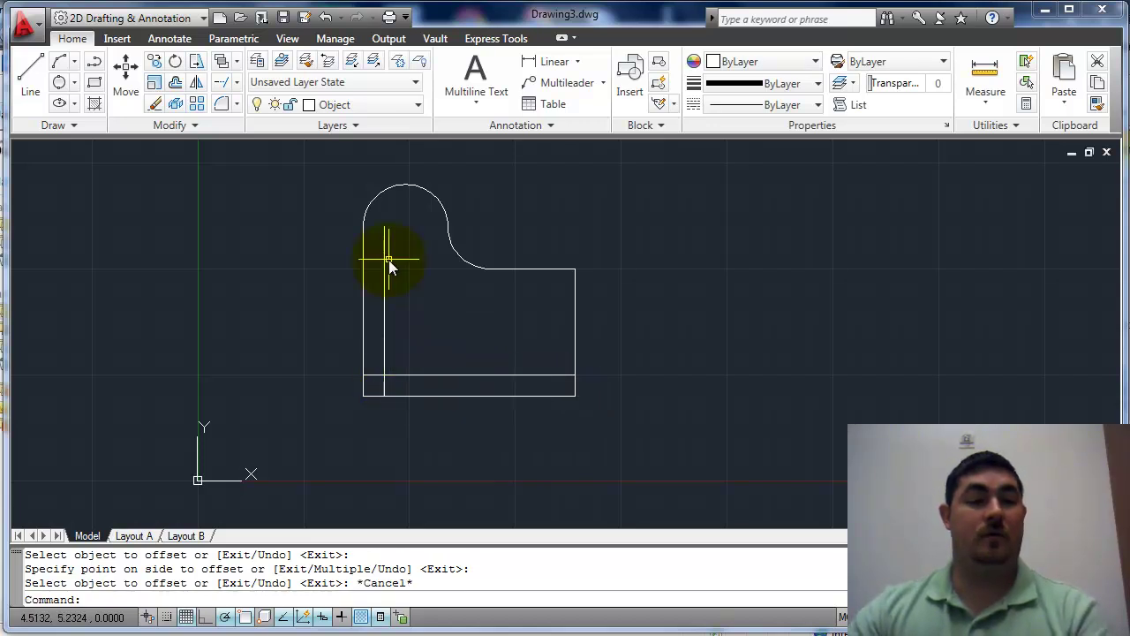
Step: Draw a 2 by 1.5 rectangle with .2 fillet radius from the intersection of the two offset lines up and rightward
click(95, 82)
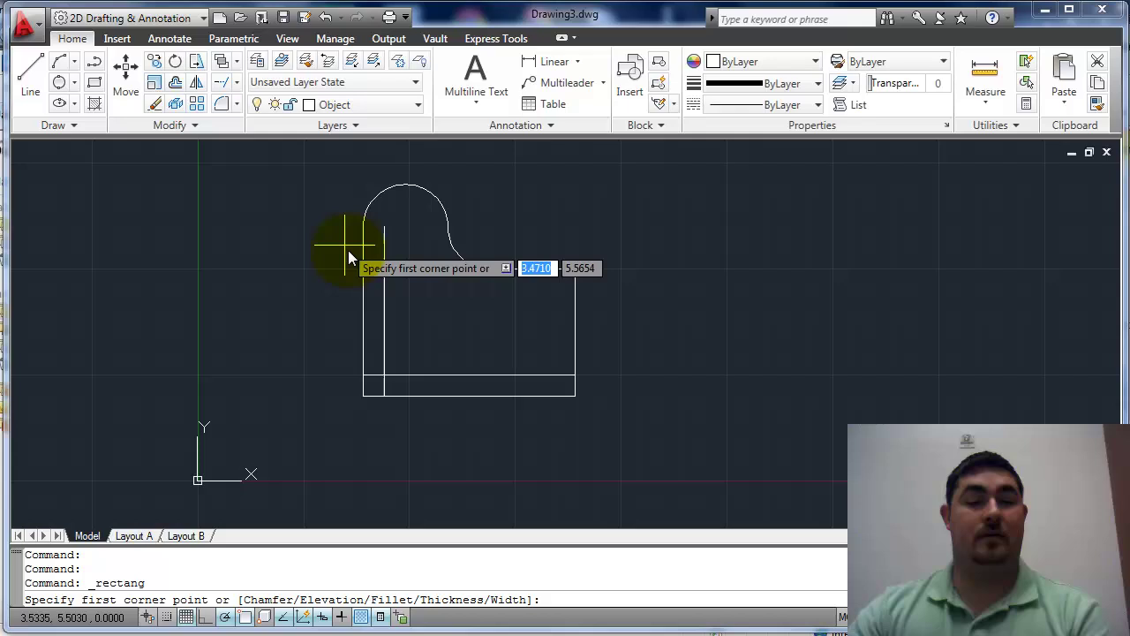
text(f)
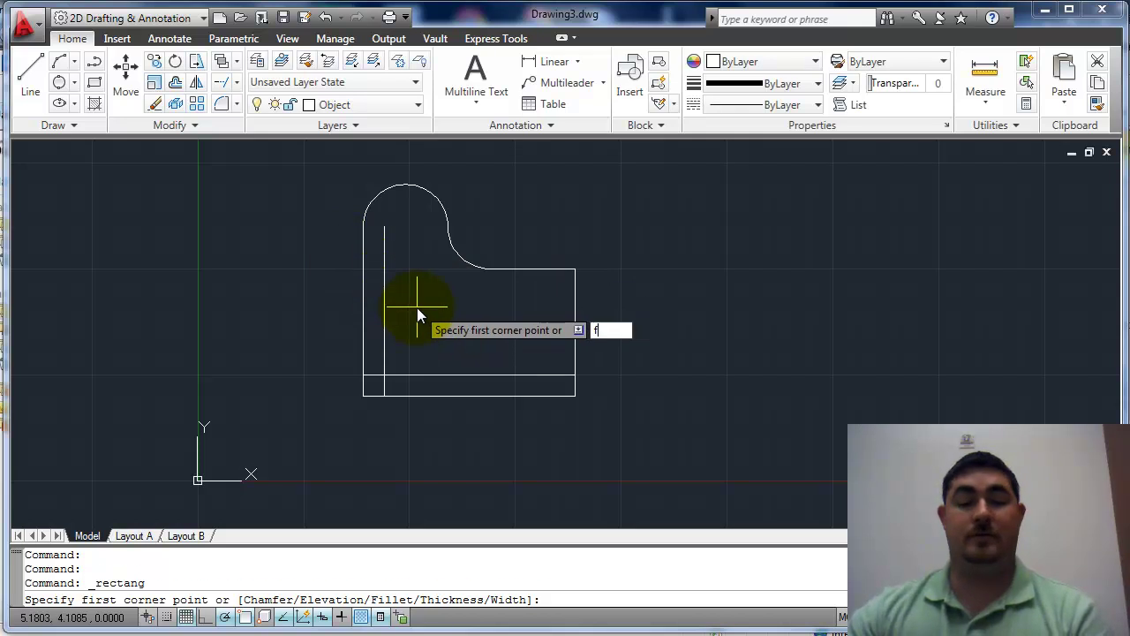
key(Return)
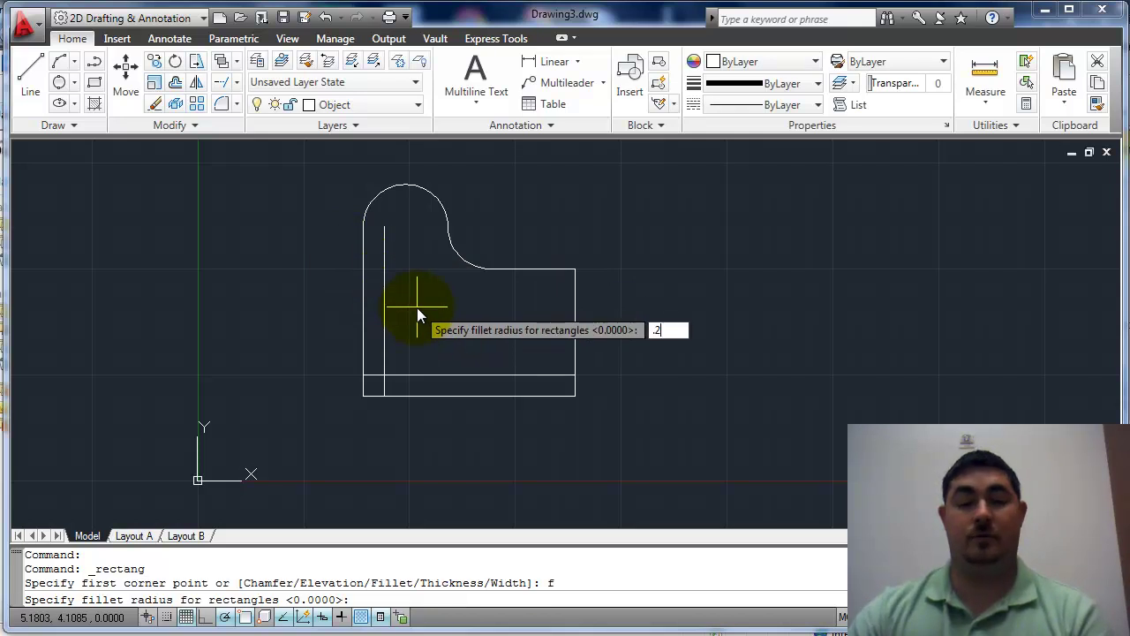
key(Return)
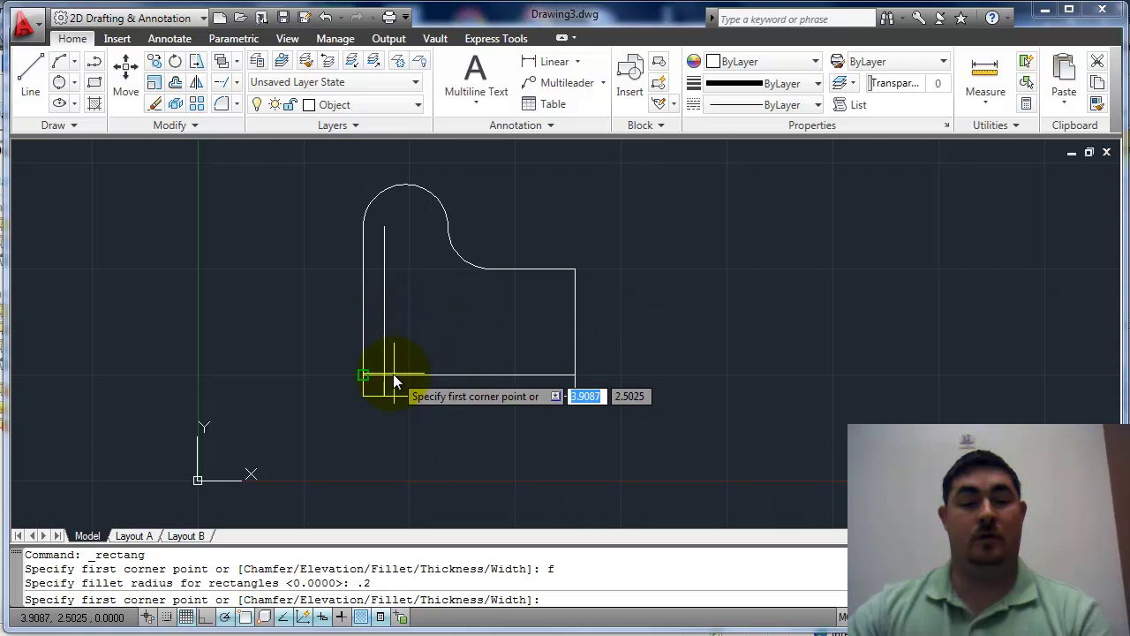
click(385, 375)
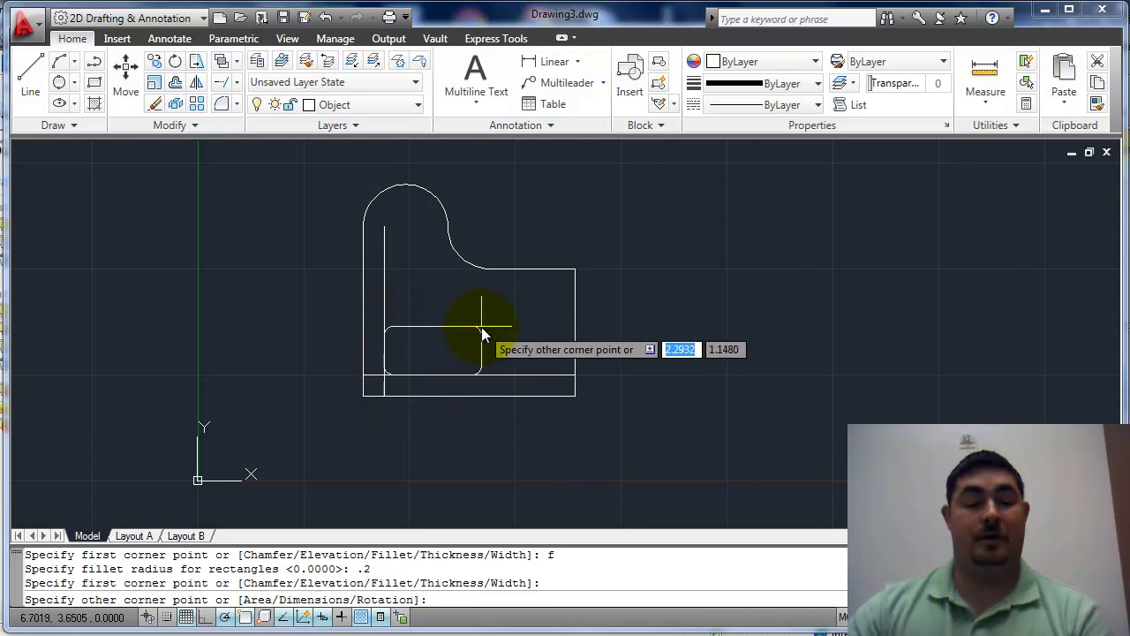
text(-2)
key(Tab)
text(1.5)
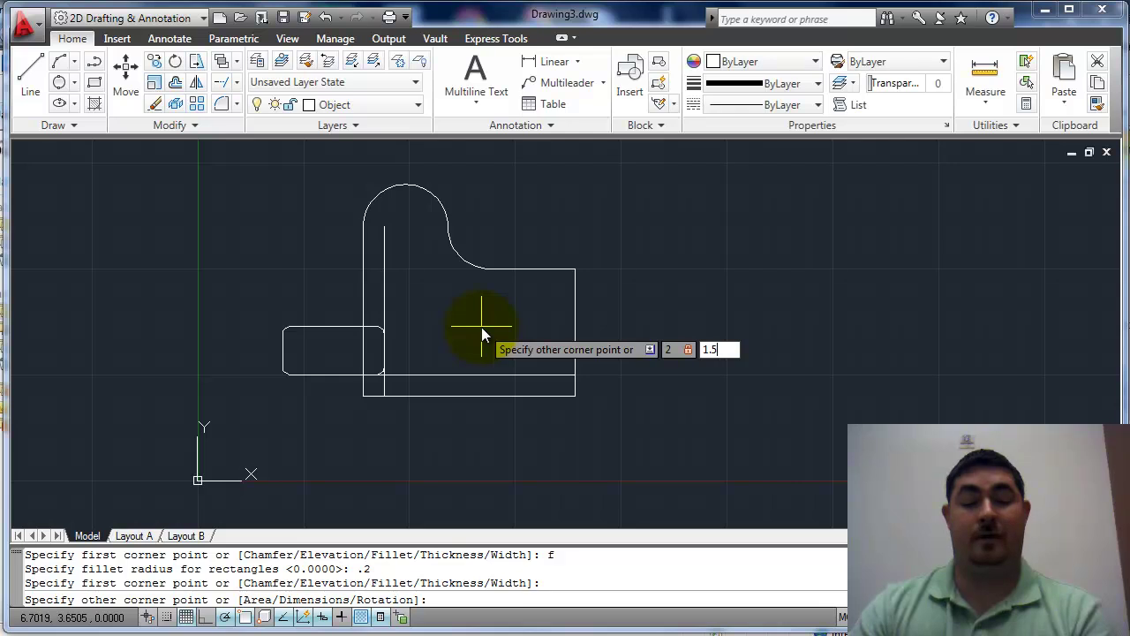
key(Return)
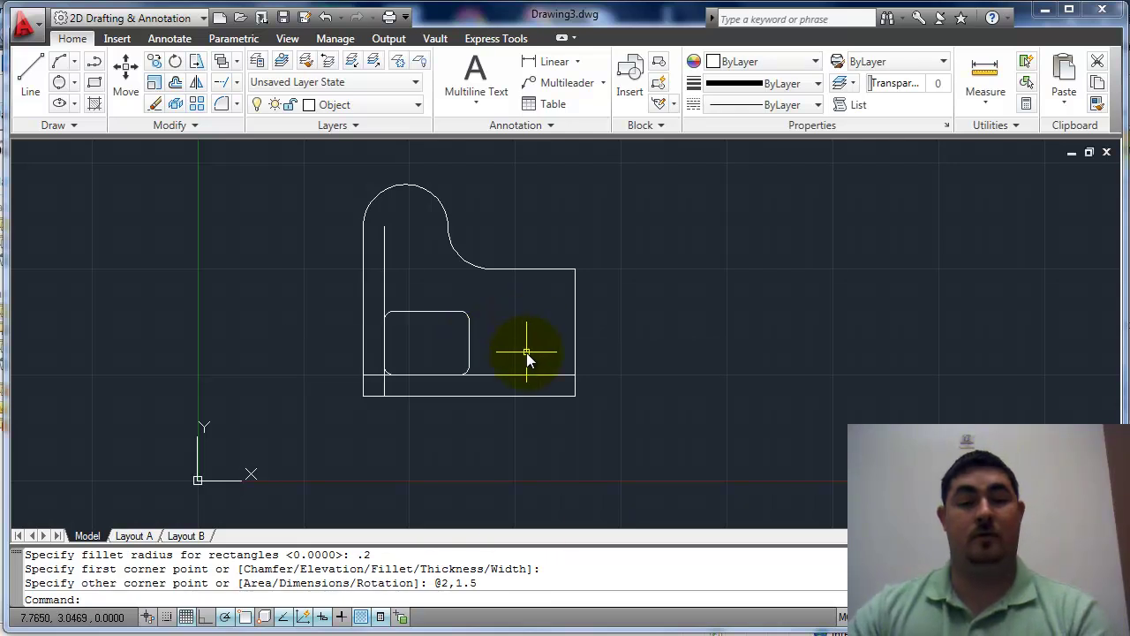
Step: Check the cutout against the pr2 reference drawing and erase the two offset helper lines
click(428, 632)
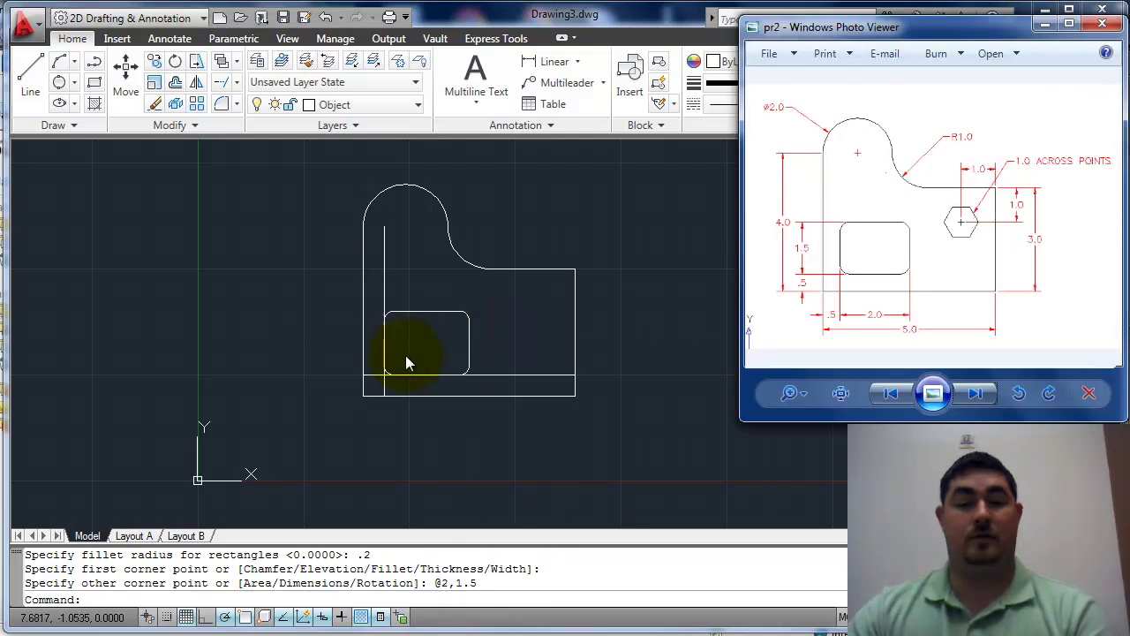
click(384, 285)
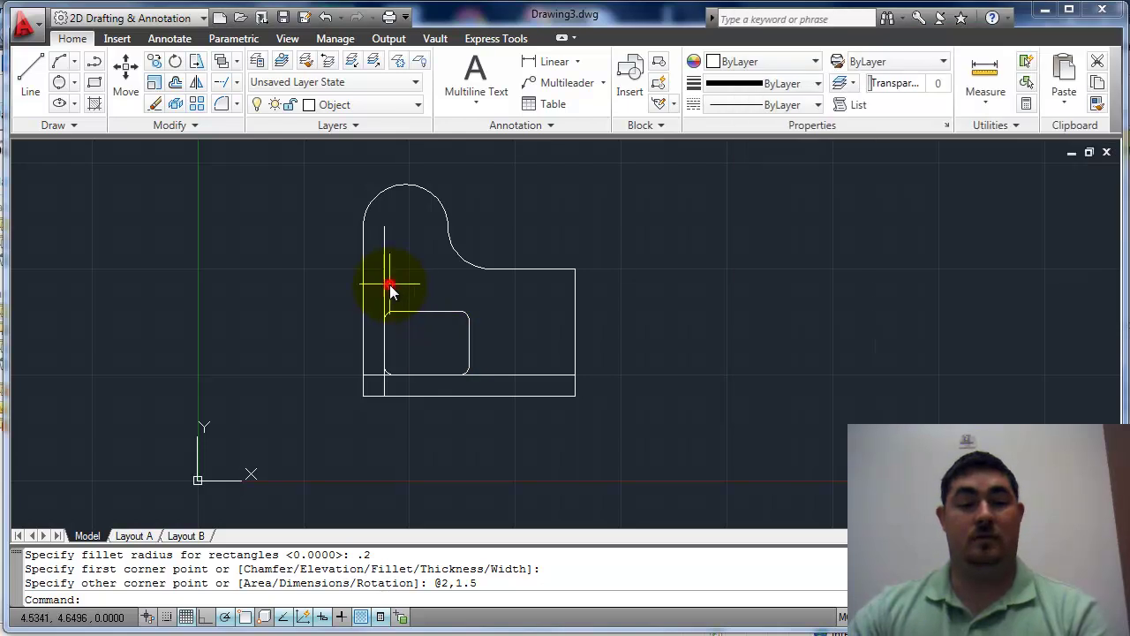
click(501, 376)
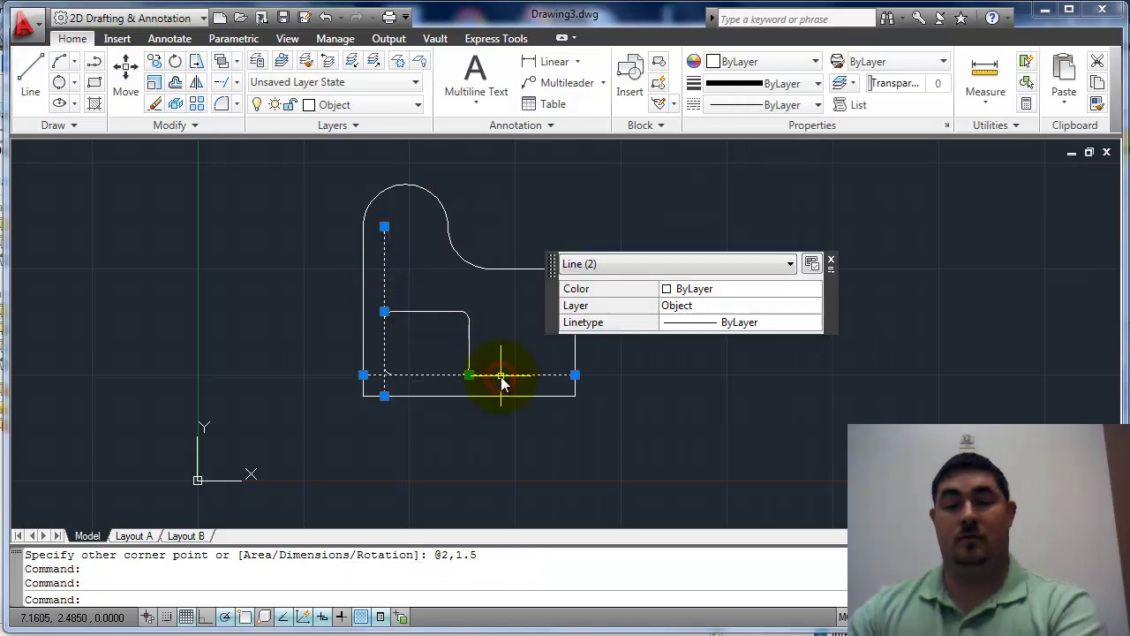
key(Delete)
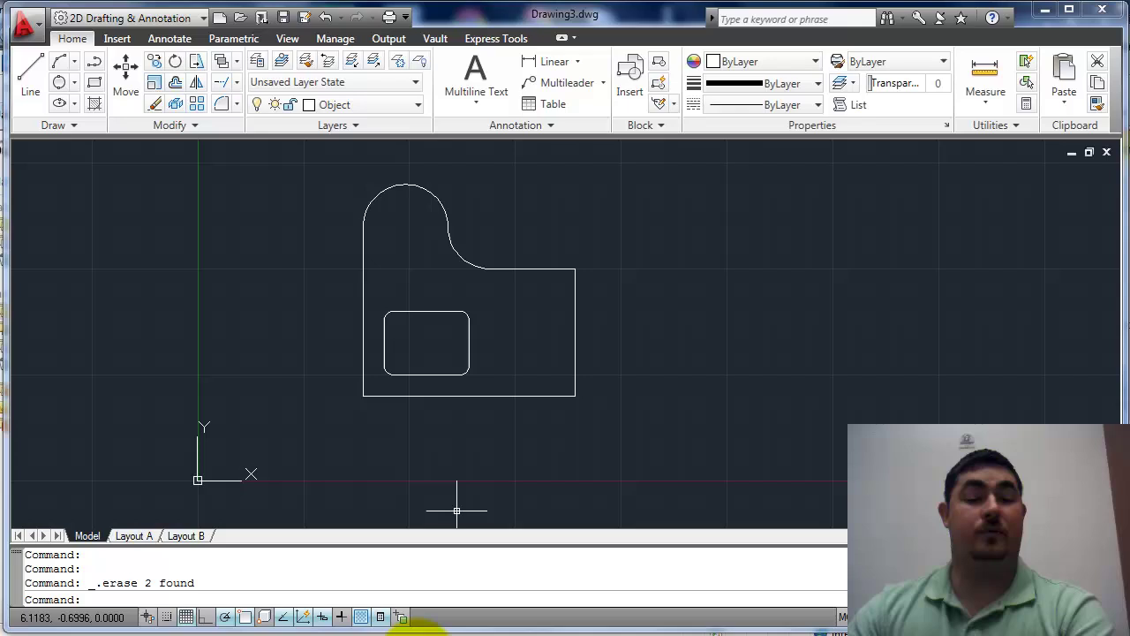
Step: Check the hexagon on the reference drawing and start a 6-sided polygon centred at offset @-1,-1 from the plate's upper-right corner
click(429, 632)
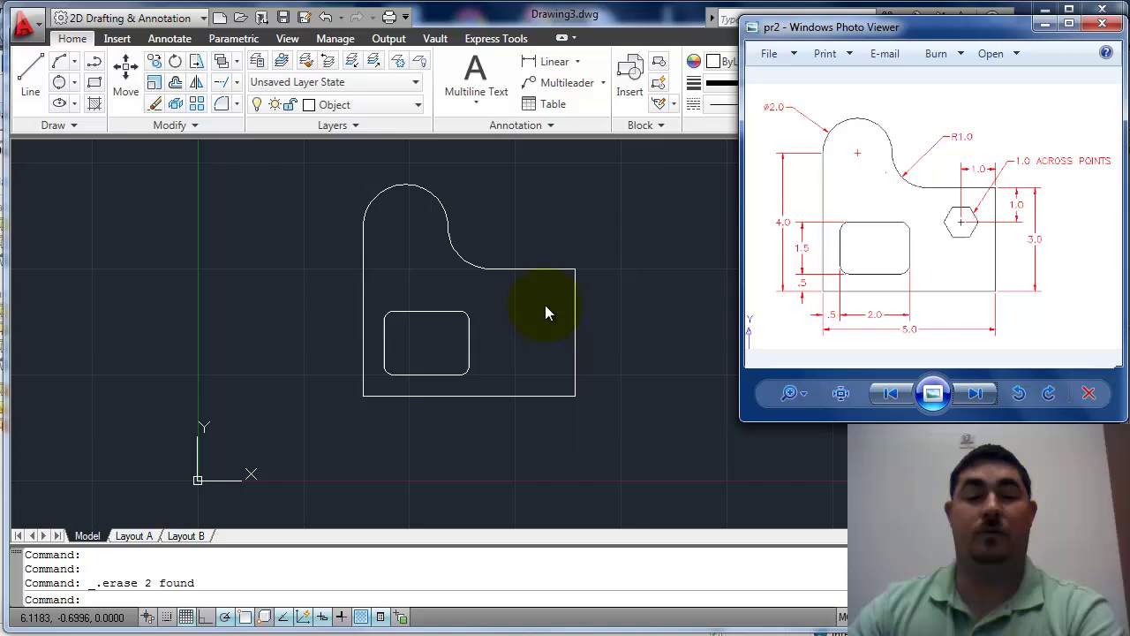
click(209, 230)
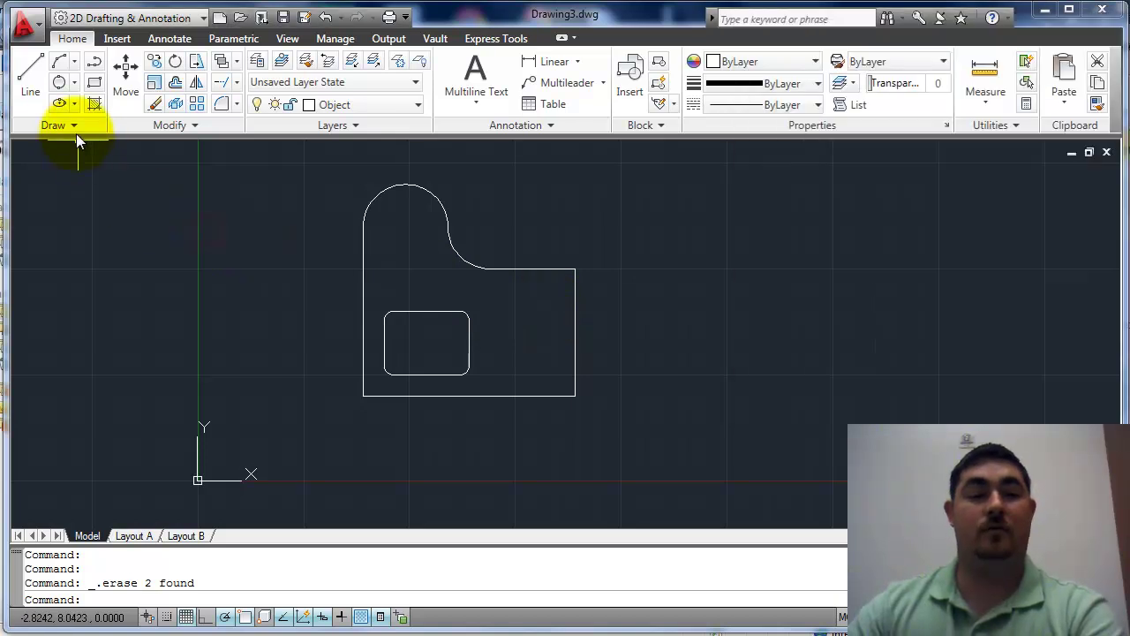
click(69, 126)
click(46, 146)
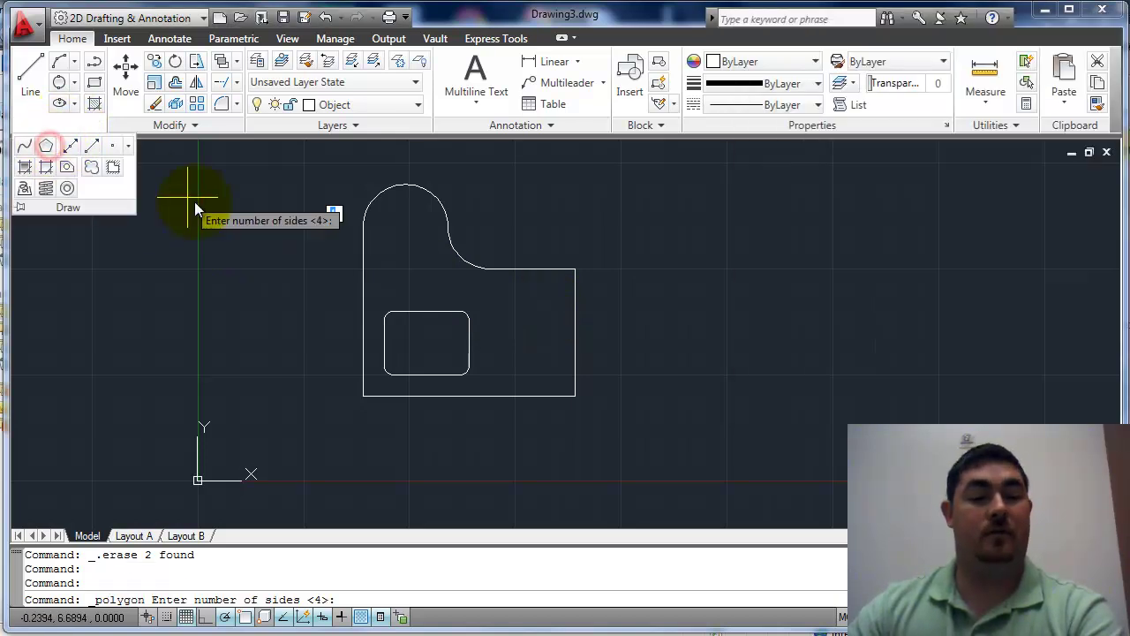
text(6)
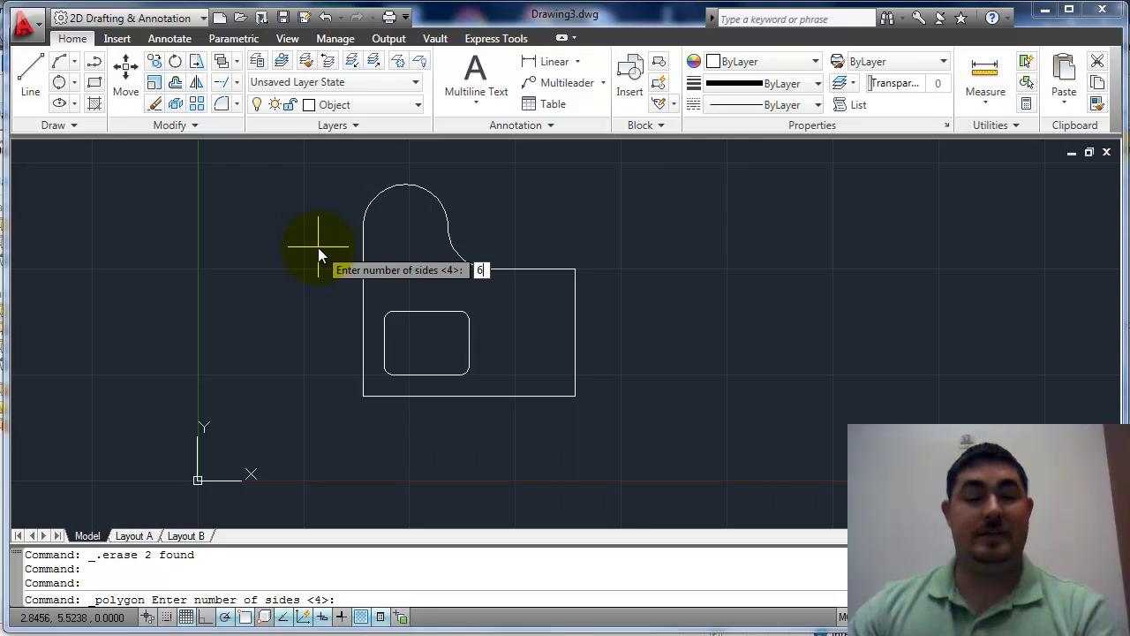
key(Return)
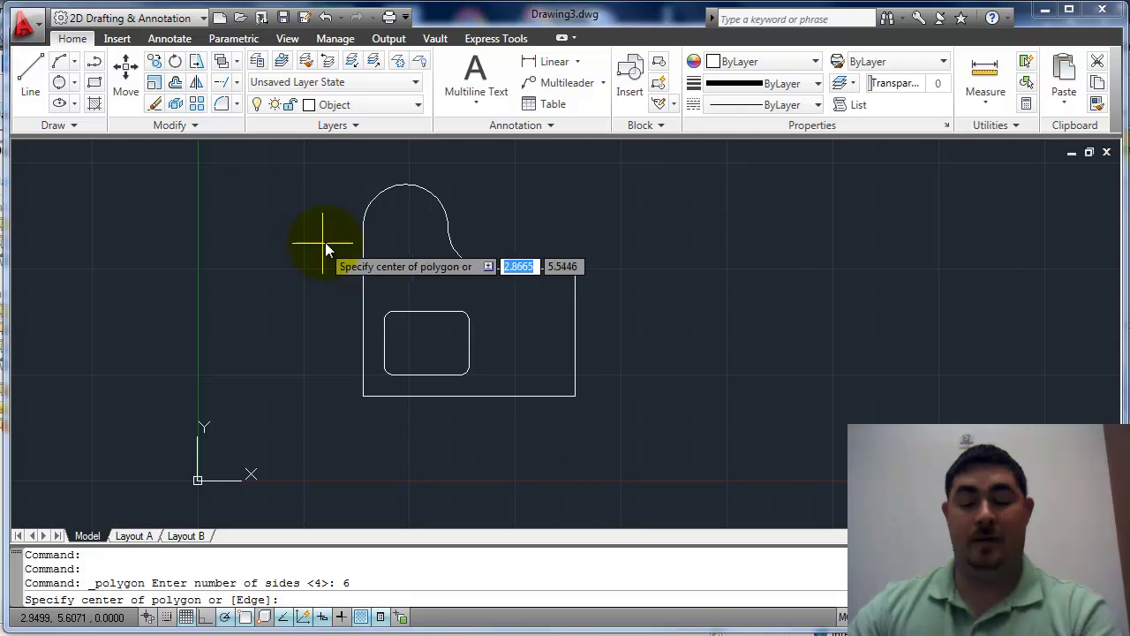
shift+right_click(530, 301)
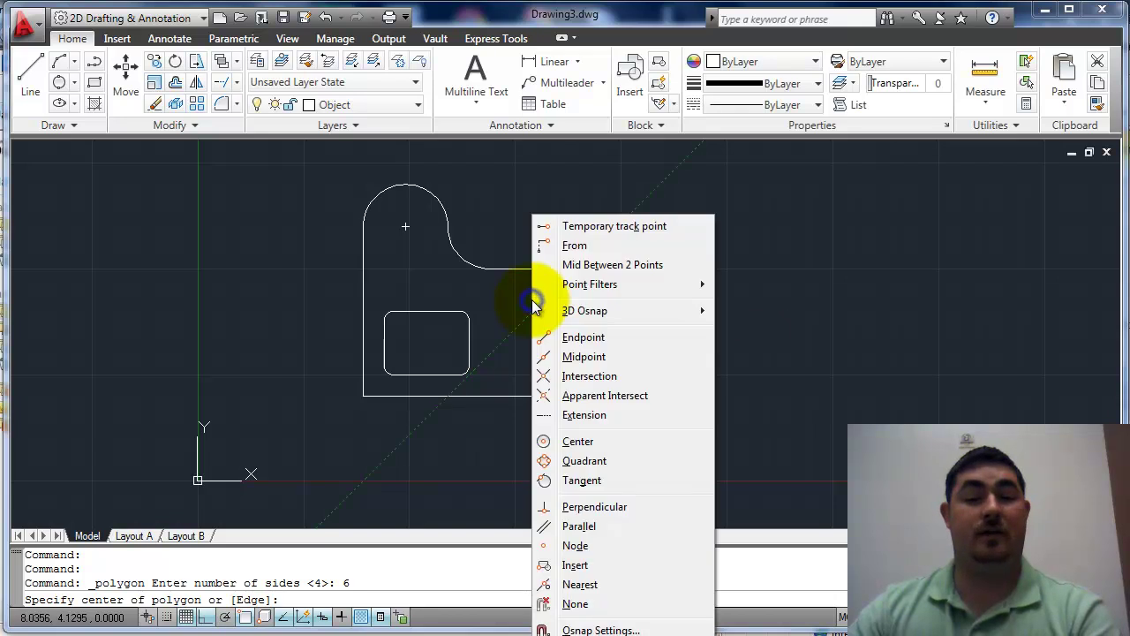
click(574, 247)
click(574, 269)
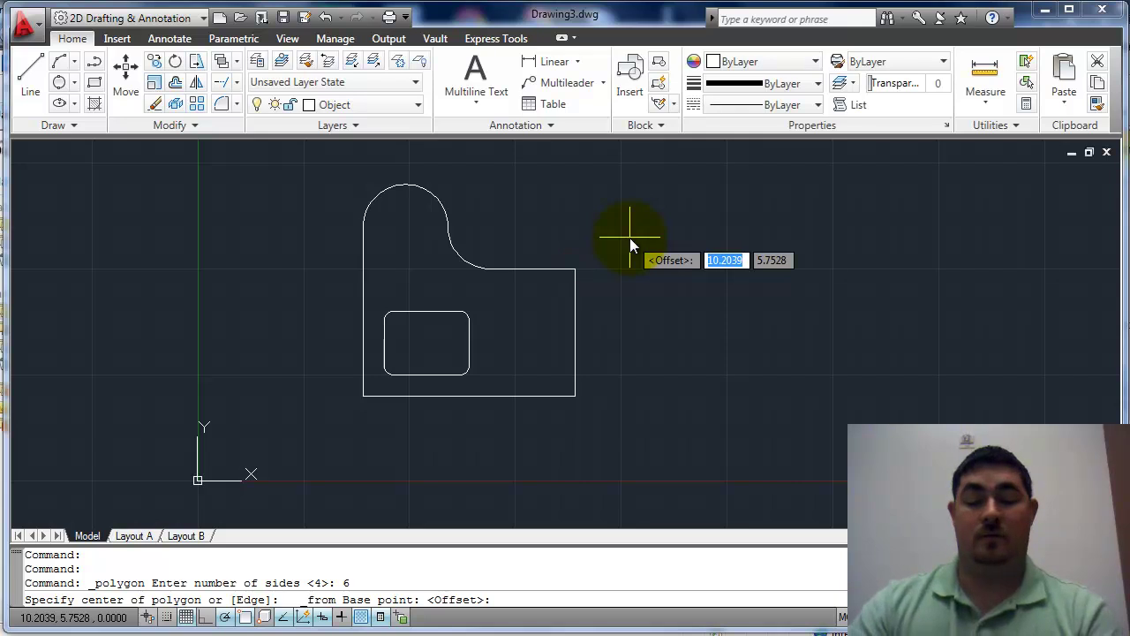
text(@-1)
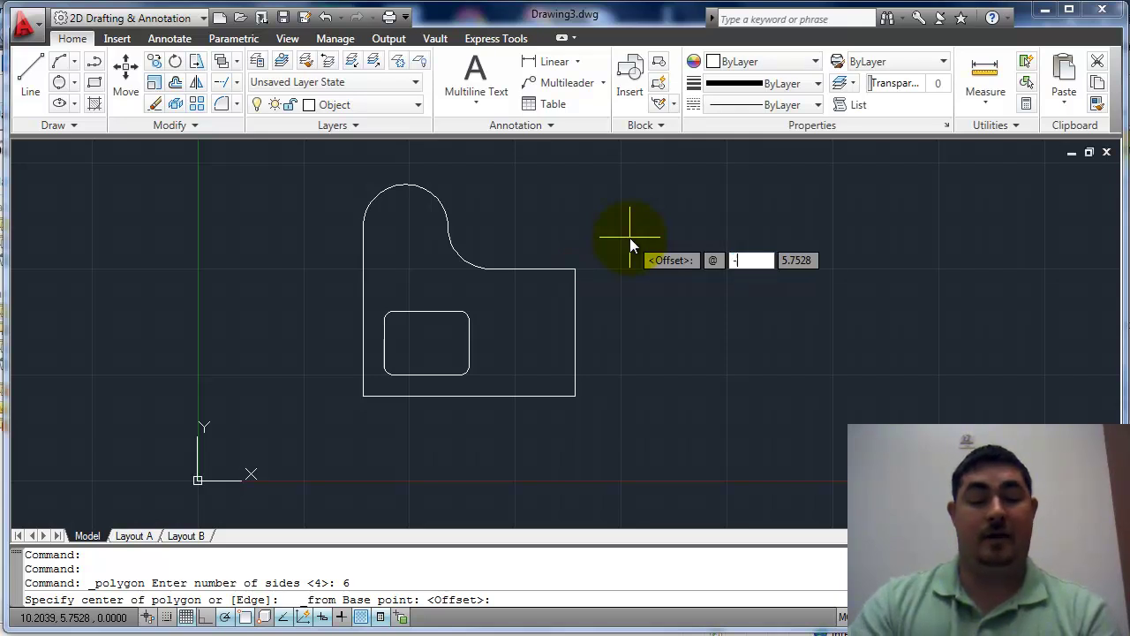
key(Tab)
text(-1)
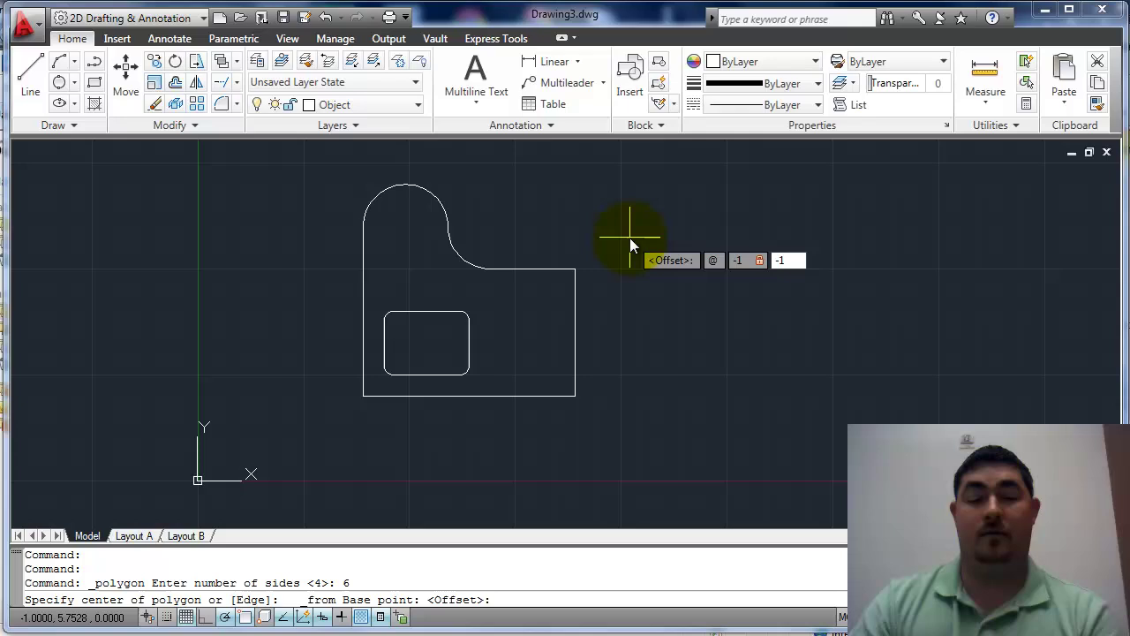
key(Return)
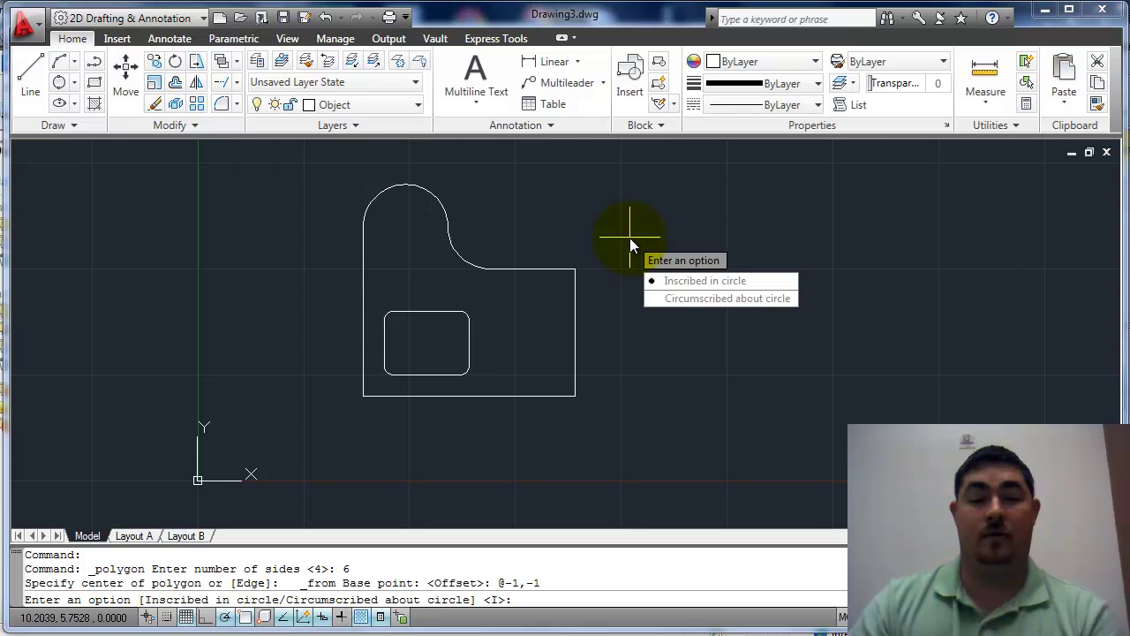
Step: Make the hexagon inscribed in a circle of radius .5, consulting the across-points size on the reference drawing
click(682, 280)
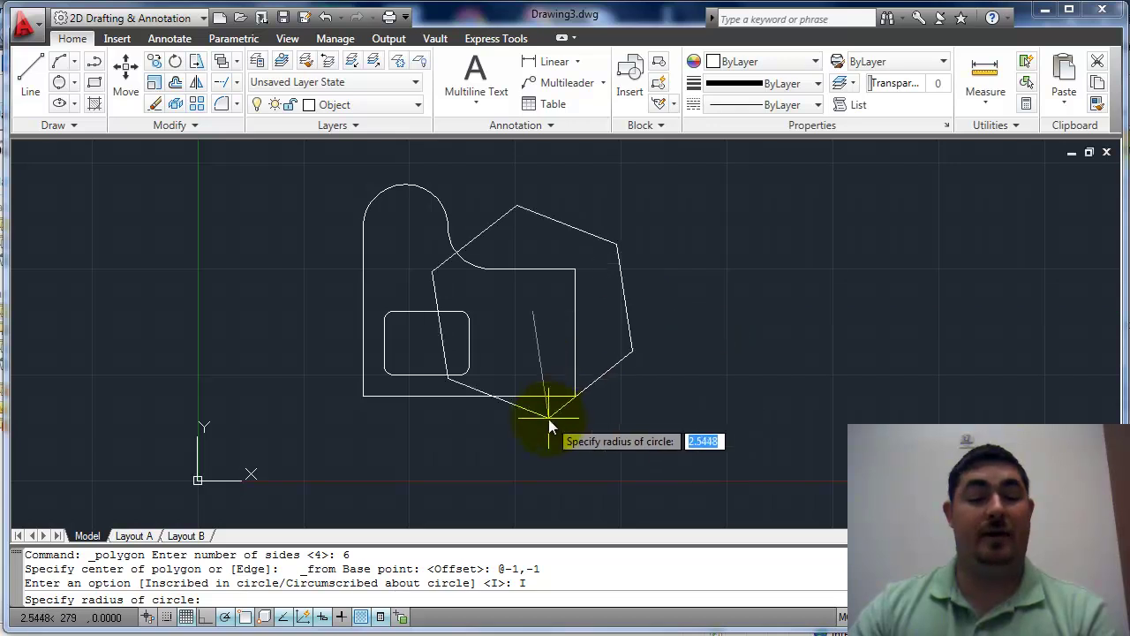
click(432, 631)
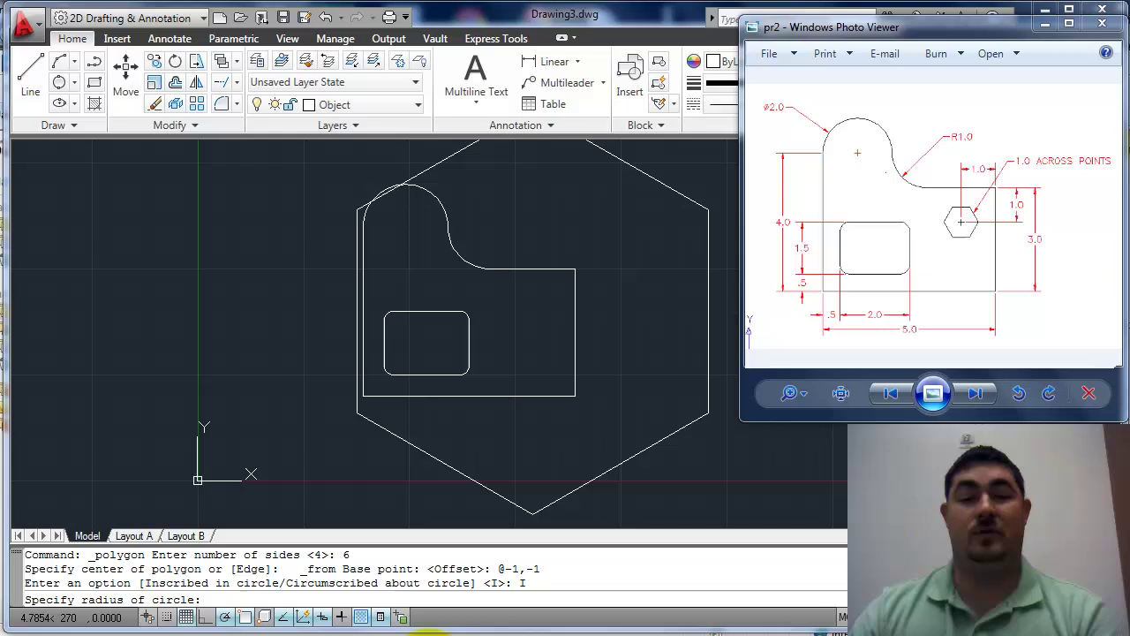
click(529, 557)
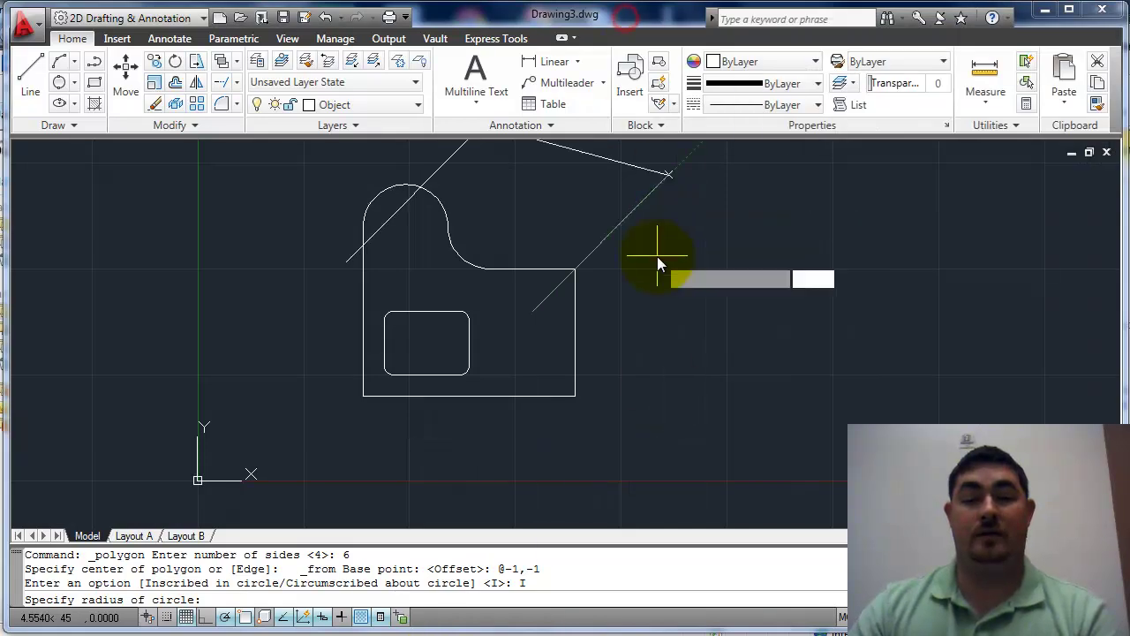
text(.5)
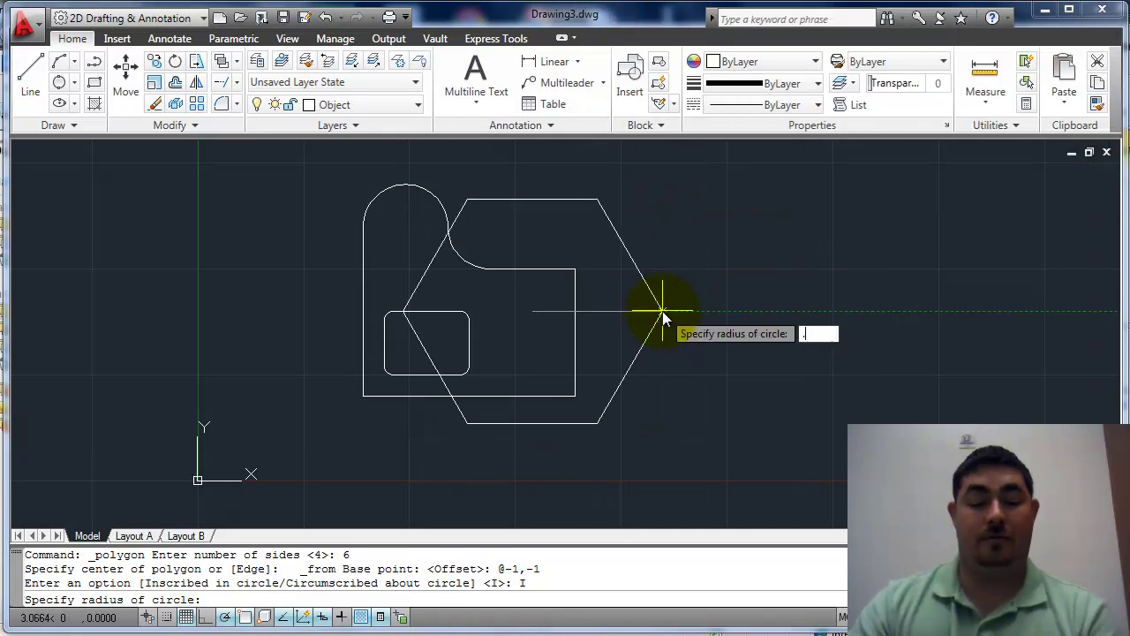
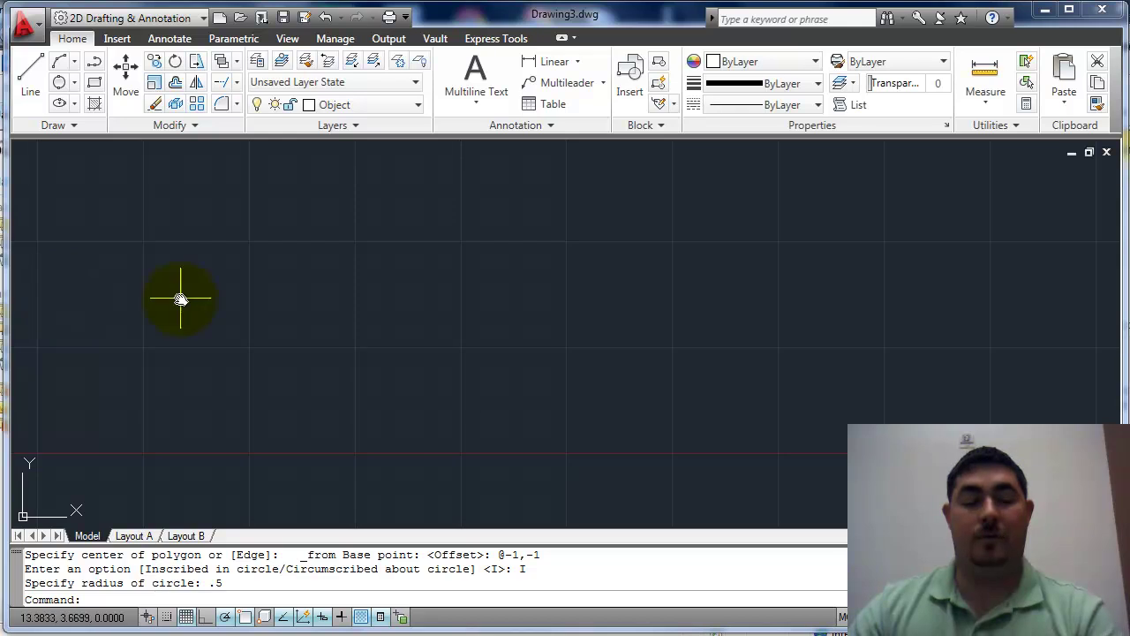
Step: Draw a vertical and a horizontal construction line crossing at one point in the empty area beside the finished plate
key(Return)
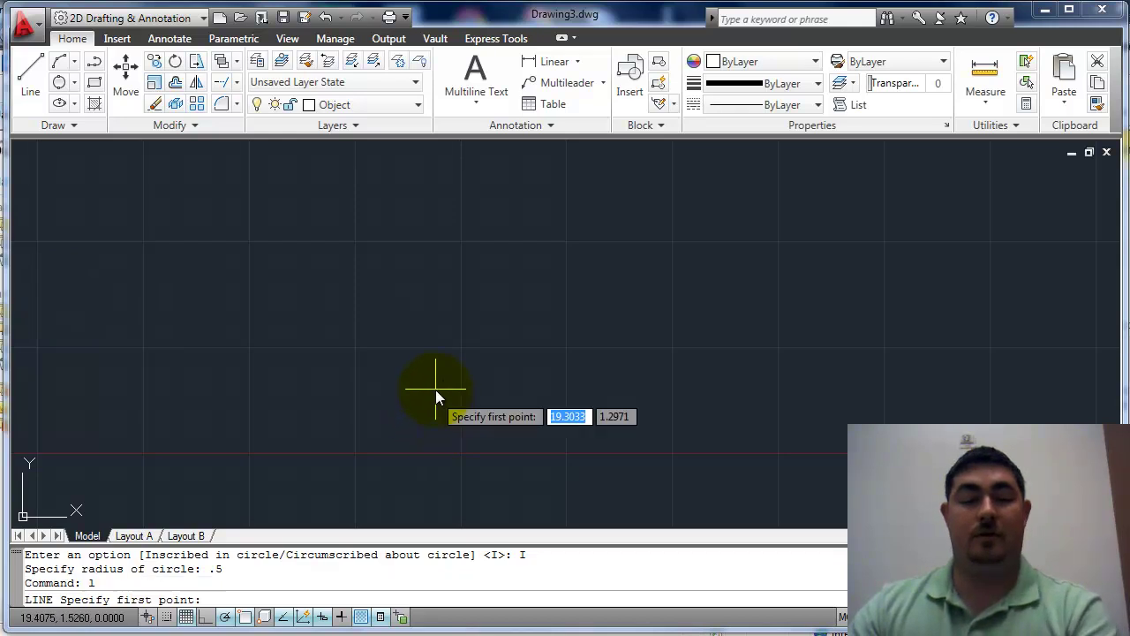
key(Escape)
text(xl)
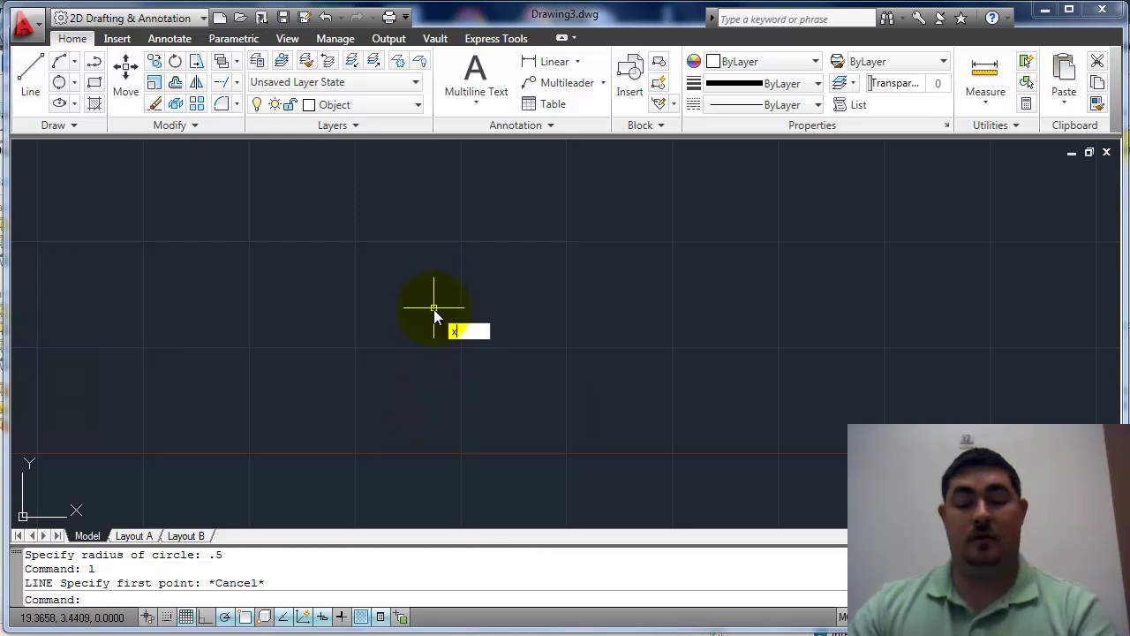
key(Return)
click(459, 377)
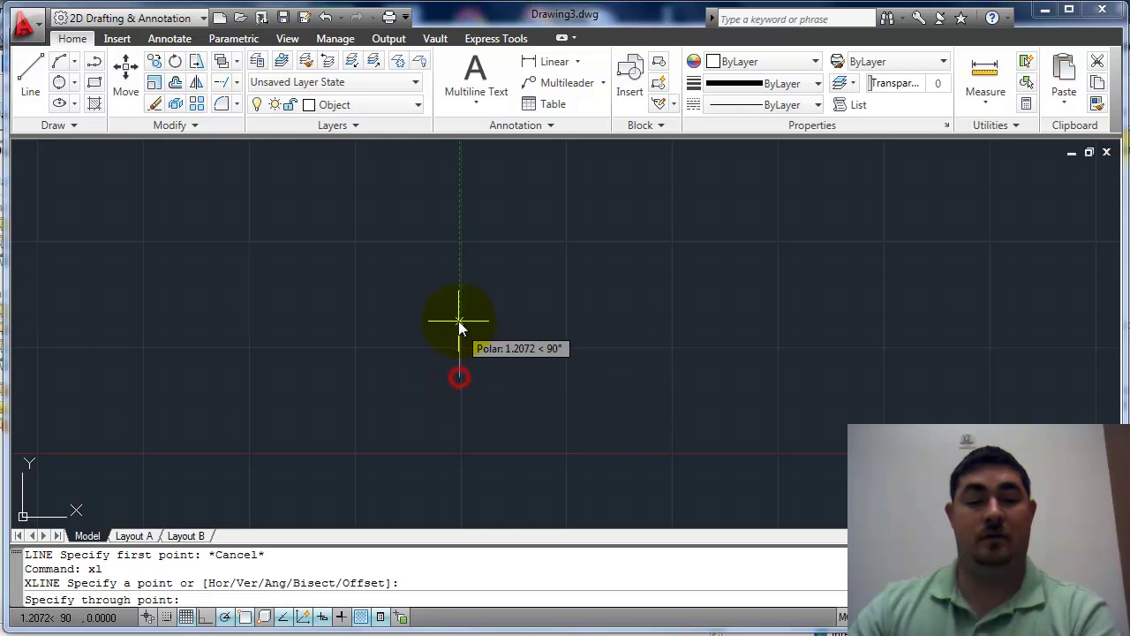
click(459, 321)
click(551, 378)
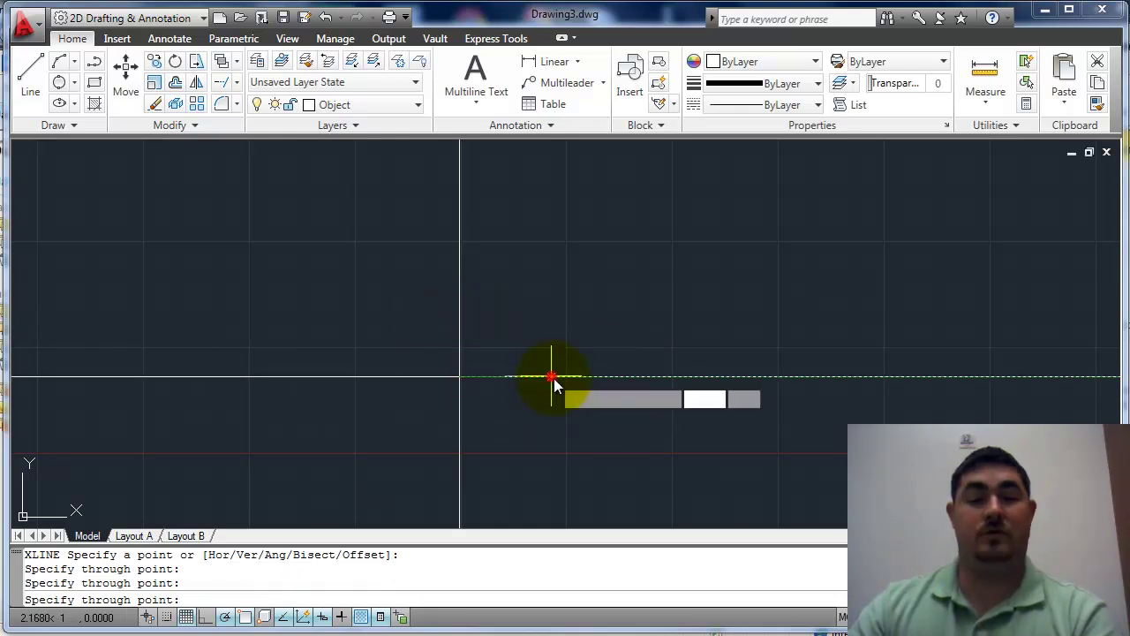
key(Escape)
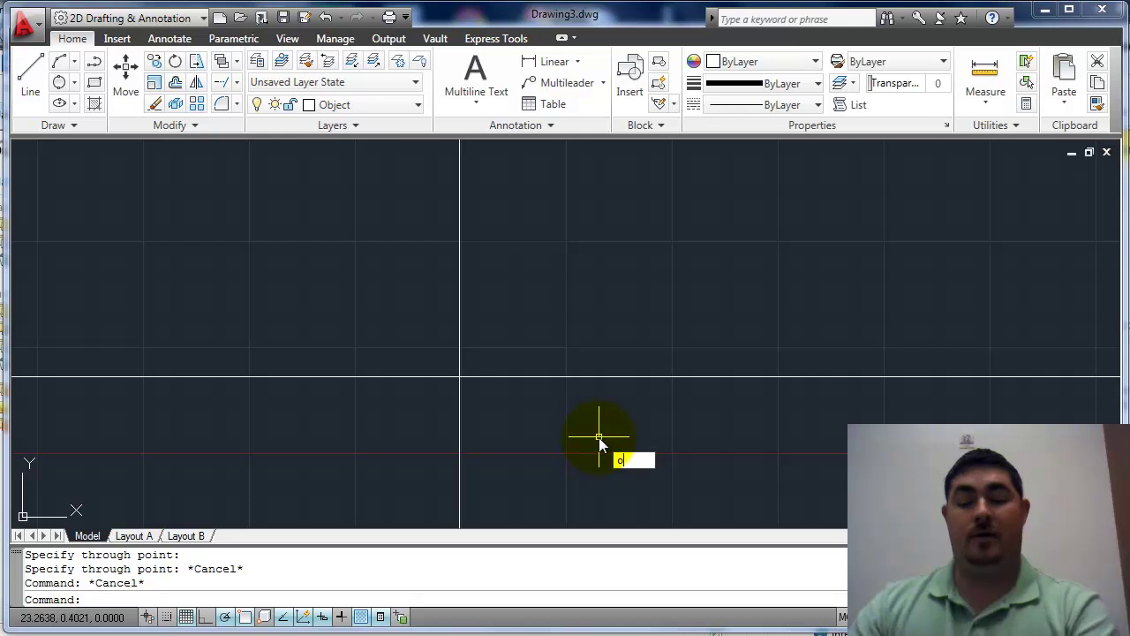
Step: Offset the horizontal construction line upward by 3
text(o)
key(Return)
text(3)
key(Return)
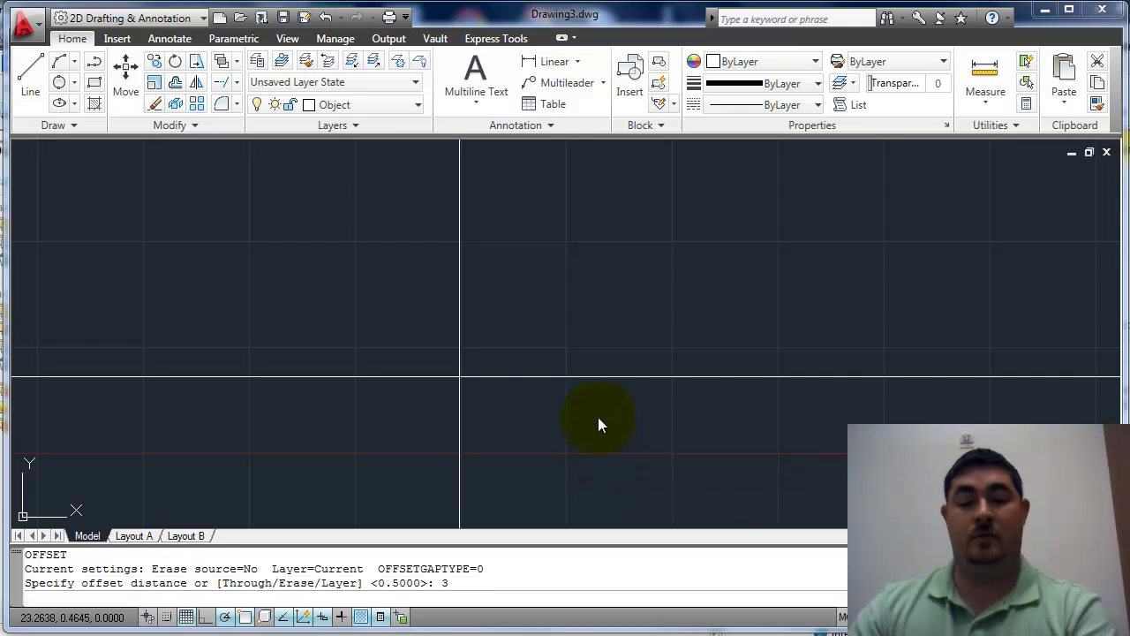
click(593, 377)
click(591, 320)
key(Return)
Step: Offset the original horizontal construction line upward by 4
key(Return)
text(4)
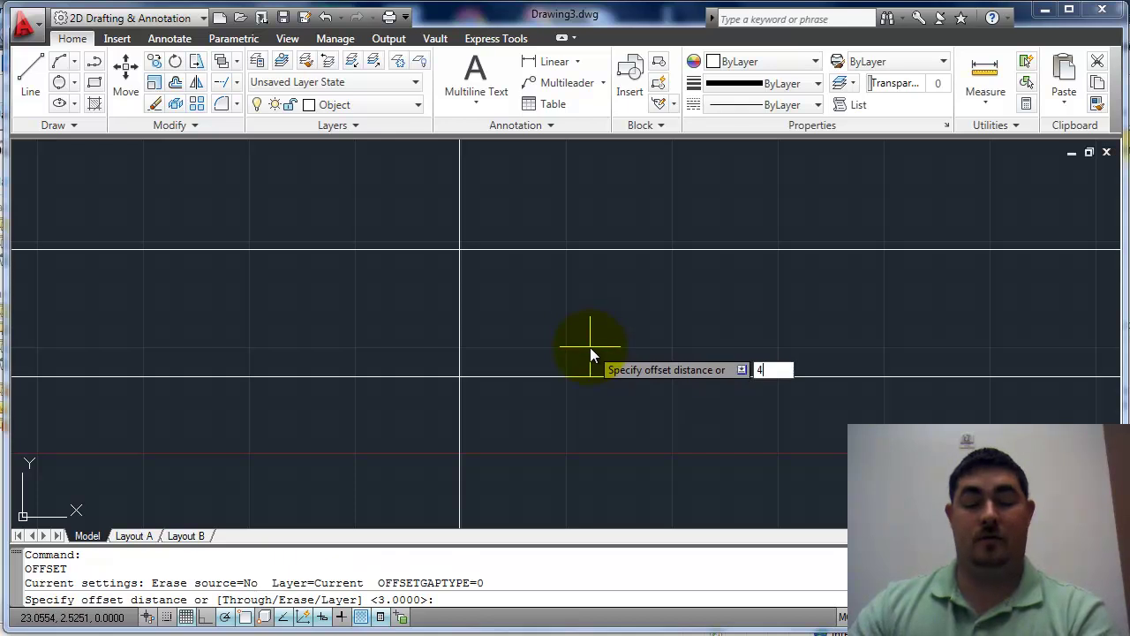
key(Return)
click(596, 377)
click(593, 336)
key(Return)
Step: Offset the vertical construction line to the right by 5
key(Return)
text(5)
key(Return)
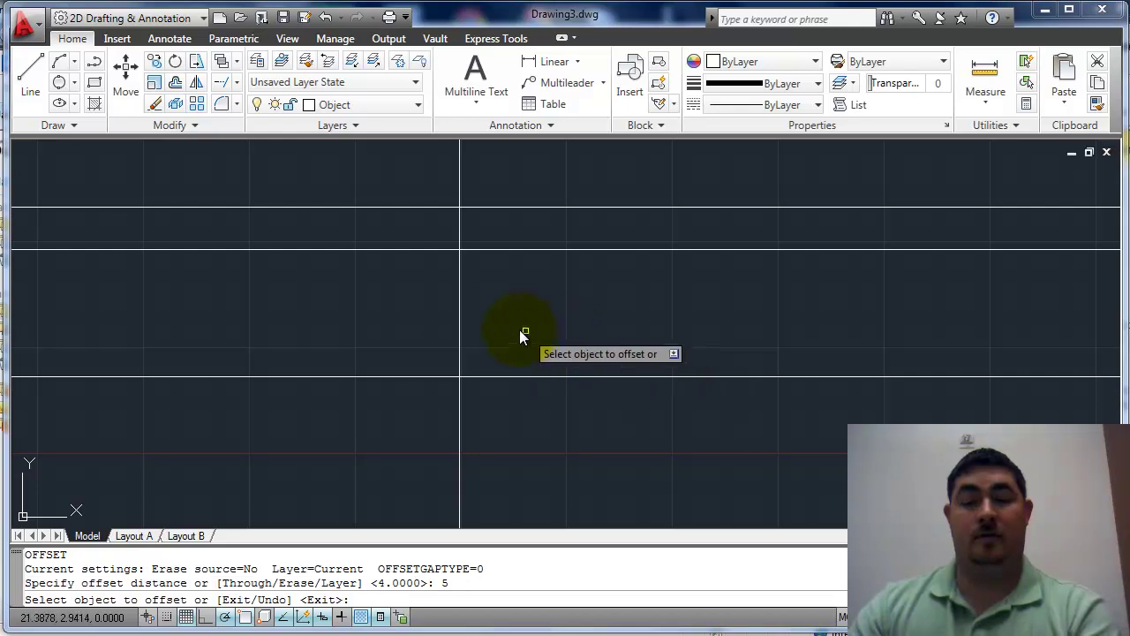
click(458, 320)
click(620, 323)
key(Return)
Step: Offset the lowest horizontal line upward by .5 and the leftmost vertical line to the right by .5
key(Return)
text(.5)
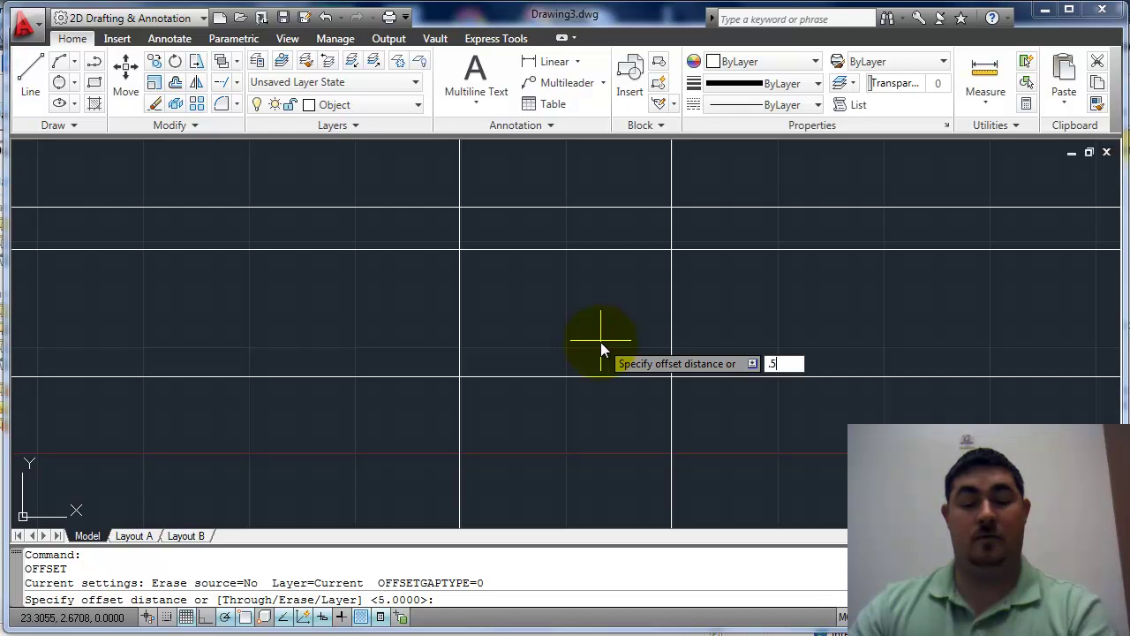
key(Return)
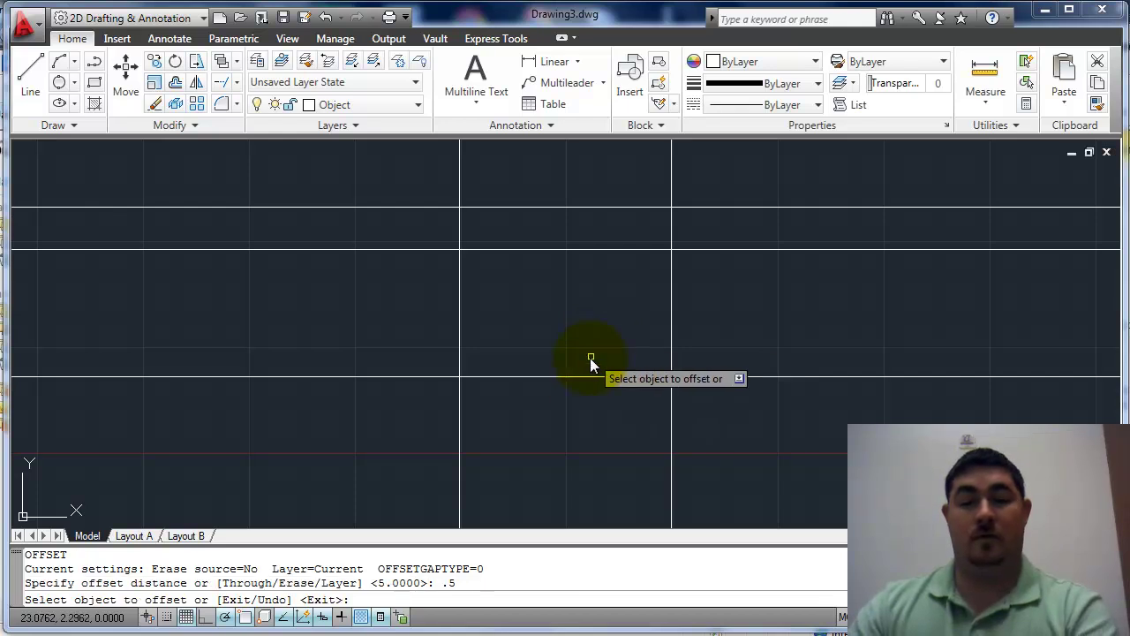
click(581, 378)
click(567, 318)
click(461, 306)
click(531, 304)
key(Return)
Step: Offset the inner vertical line beside the left edge to the right by 2
key(Return)
text(2)
key(Return)
click(486, 306)
click(536, 305)
key(Return)
Step: Offset the inner horizontal line just above the bottom edge upward by 1.5
key(Return)
text(1.5)
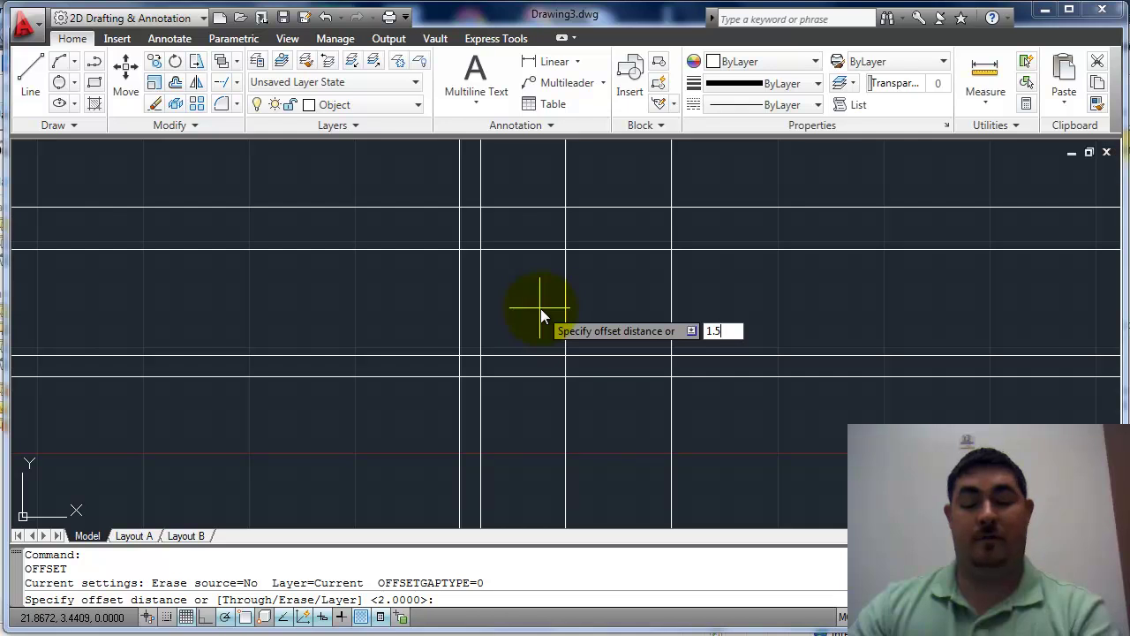
key(Return)
click(588, 356)
click(589, 324)
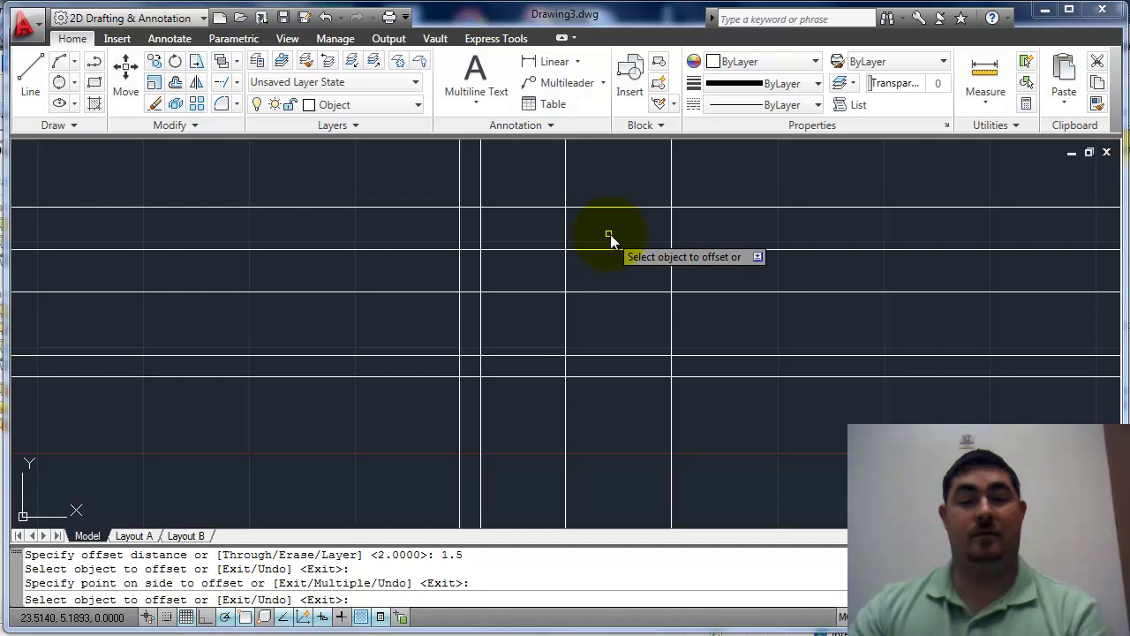
key(Escape)
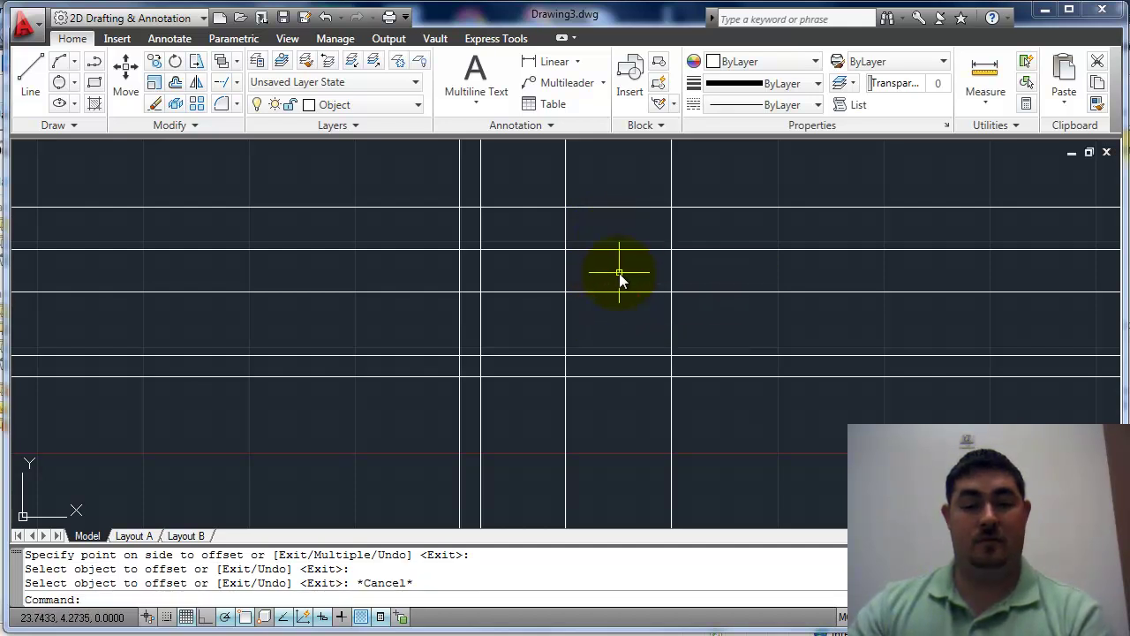
Step: Trim off the construction line ends below, left of and above the layout, using all nine lines as cutting edges
text(tr)
key(Return)
click(700, 185)
click(430, 407)
key(Return)
click(731, 419)
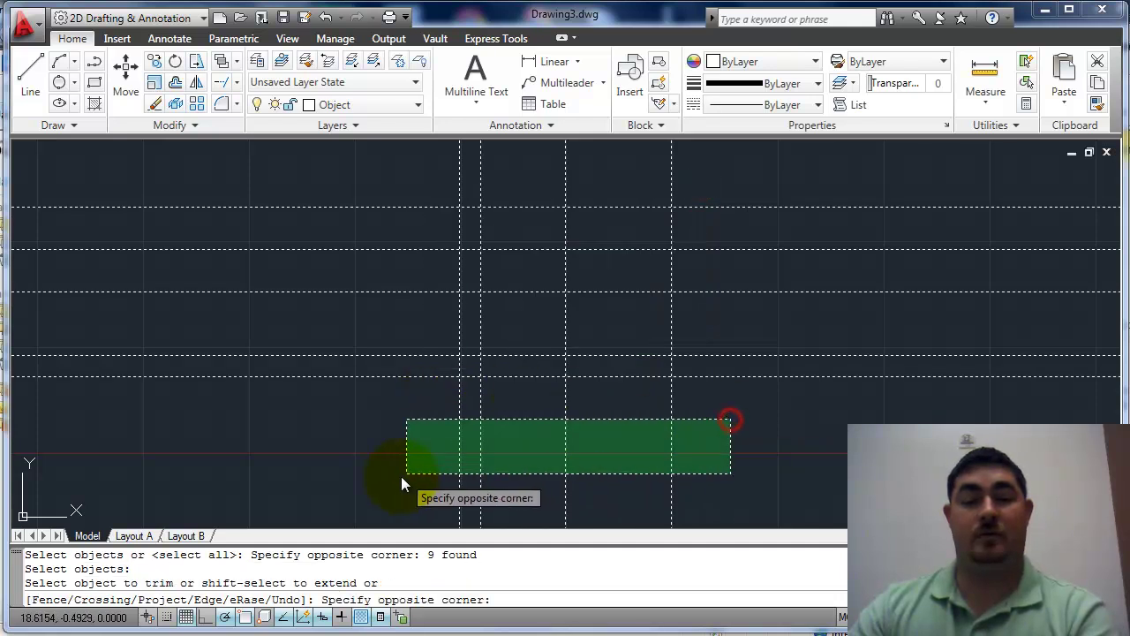
click(404, 475)
click(412, 180)
click(351, 424)
click(718, 174)
click(411, 200)
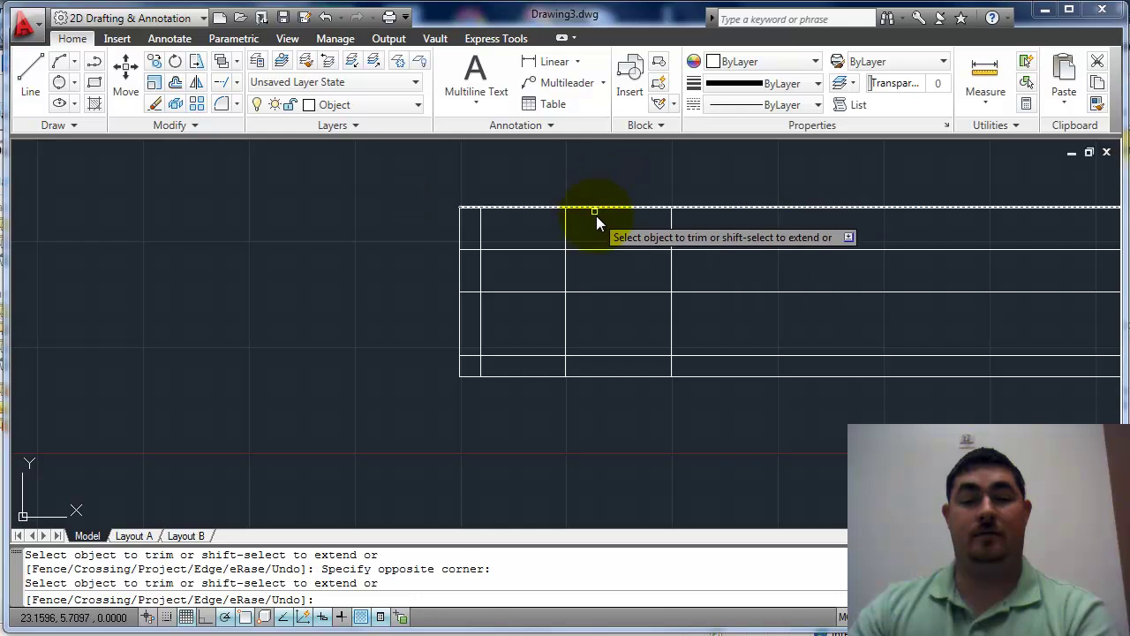
Step: Trim the vertical segments above the cutout rectangle and the left stubs of the two uppermost horizontal lines
click(703, 189)
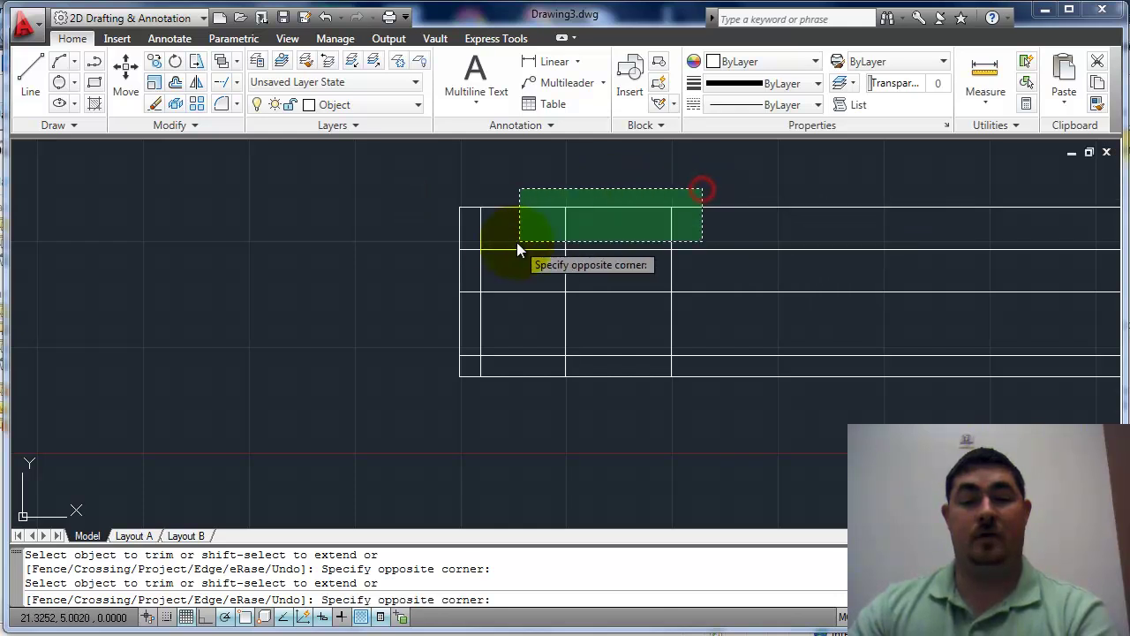
click(471, 239)
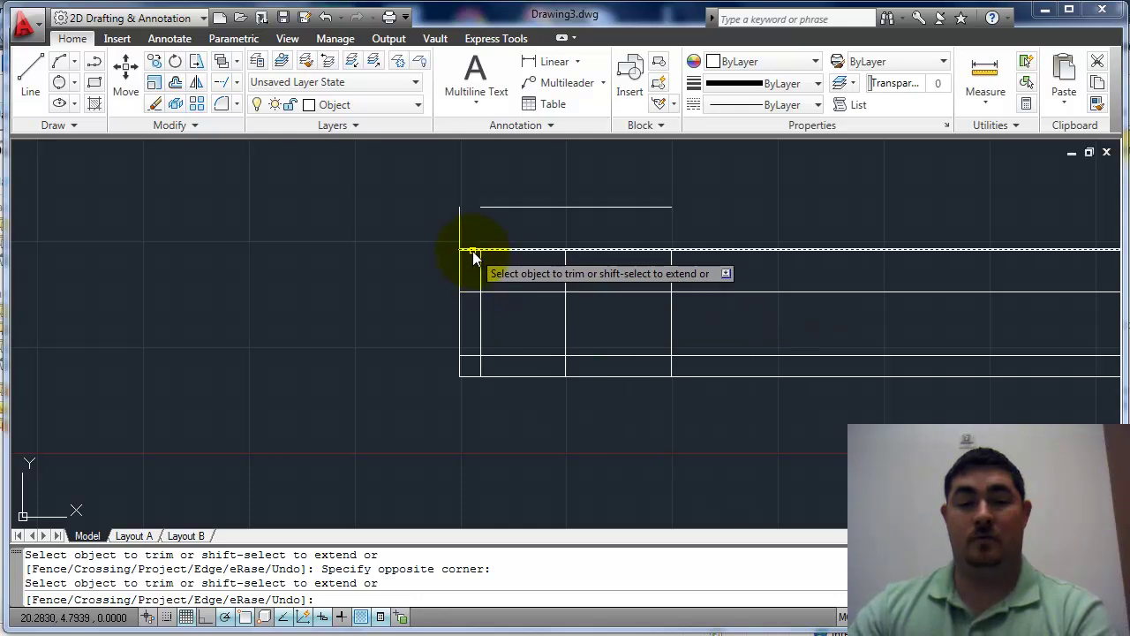
click(472, 252)
click(598, 268)
click(476, 279)
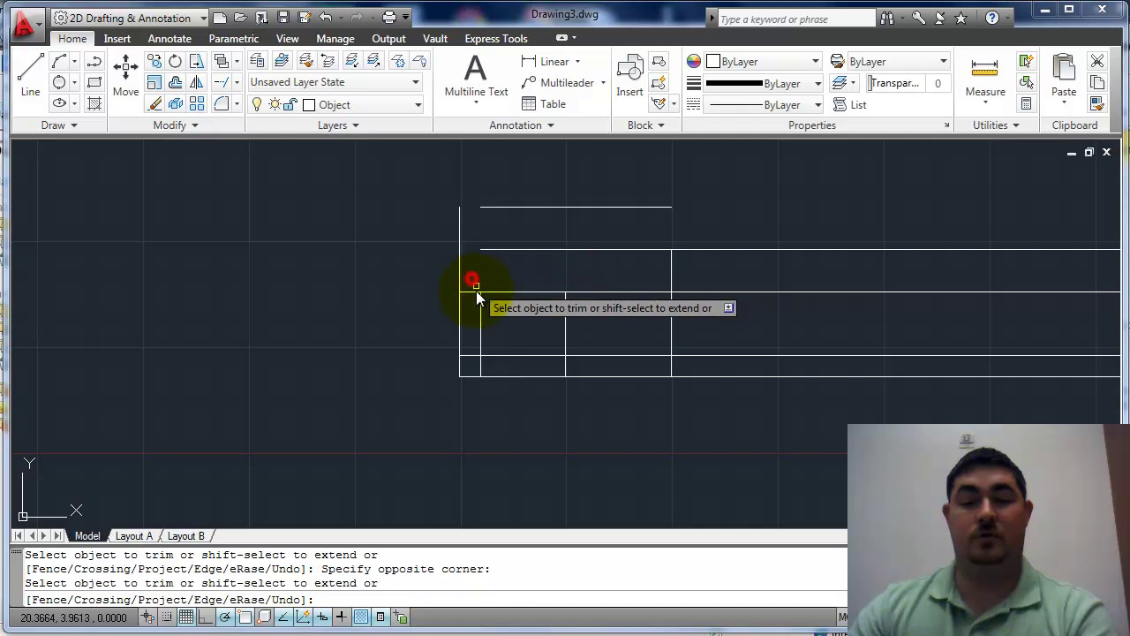
Step: Trim the surplus segments around the cutout so that a closed inner rectangle remains inside the plate outline
click(472, 370)
click(596, 366)
click(479, 369)
click(628, 268)
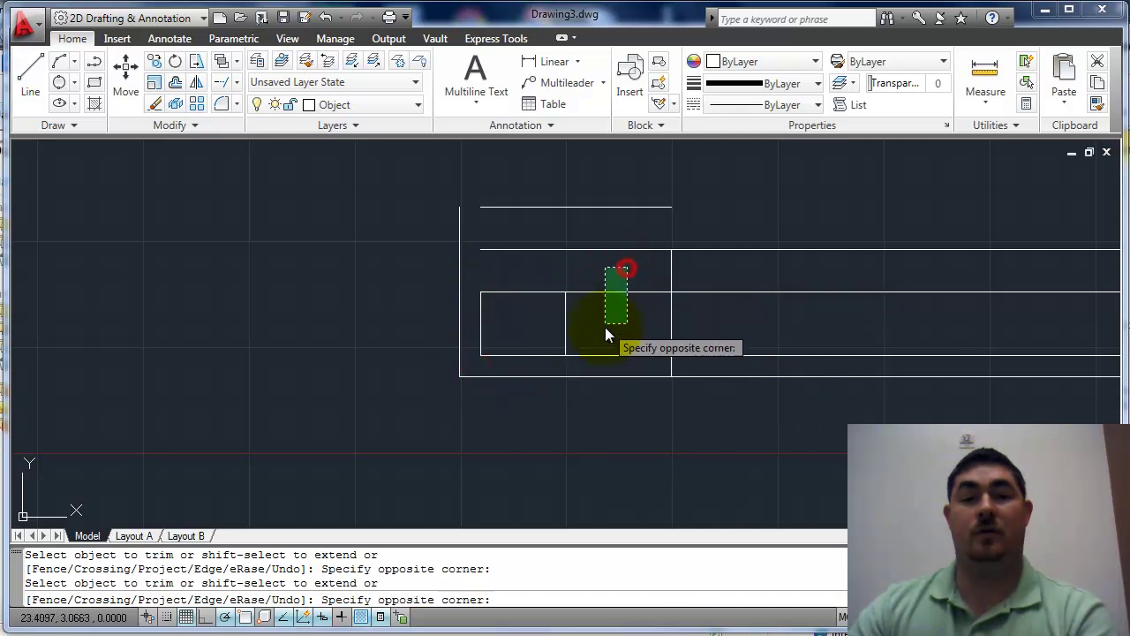
click(599, 362)
click(756, 215)
click(722, 352)
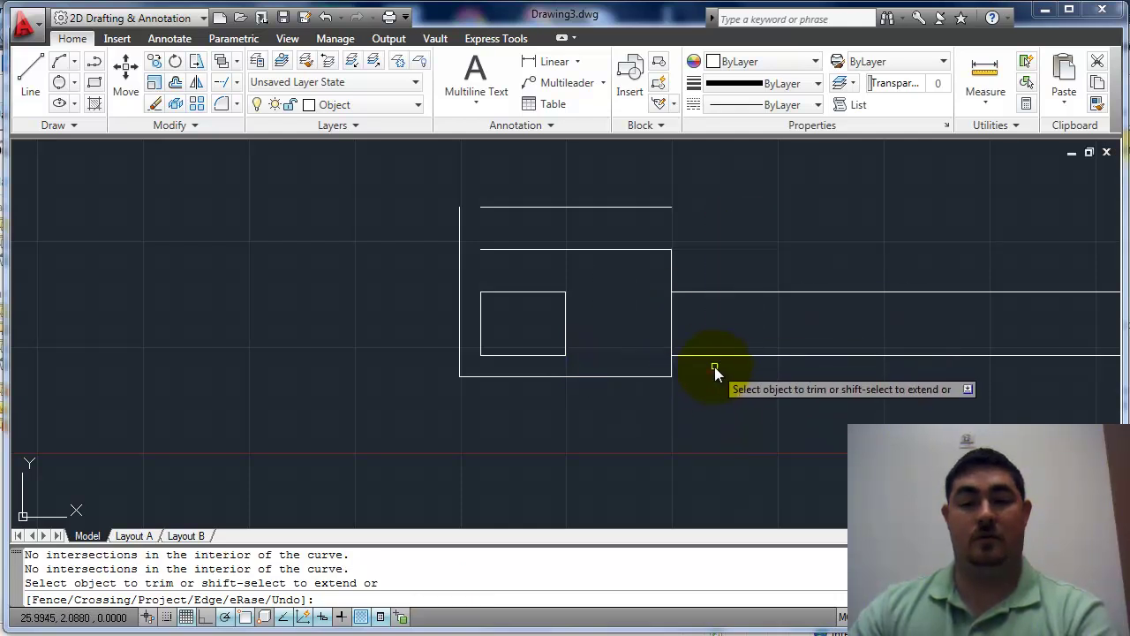
key(Return)
Step: Erase the two leftover horizontal lines right of the plate and the uppermost horizontal line
click(762, 255)
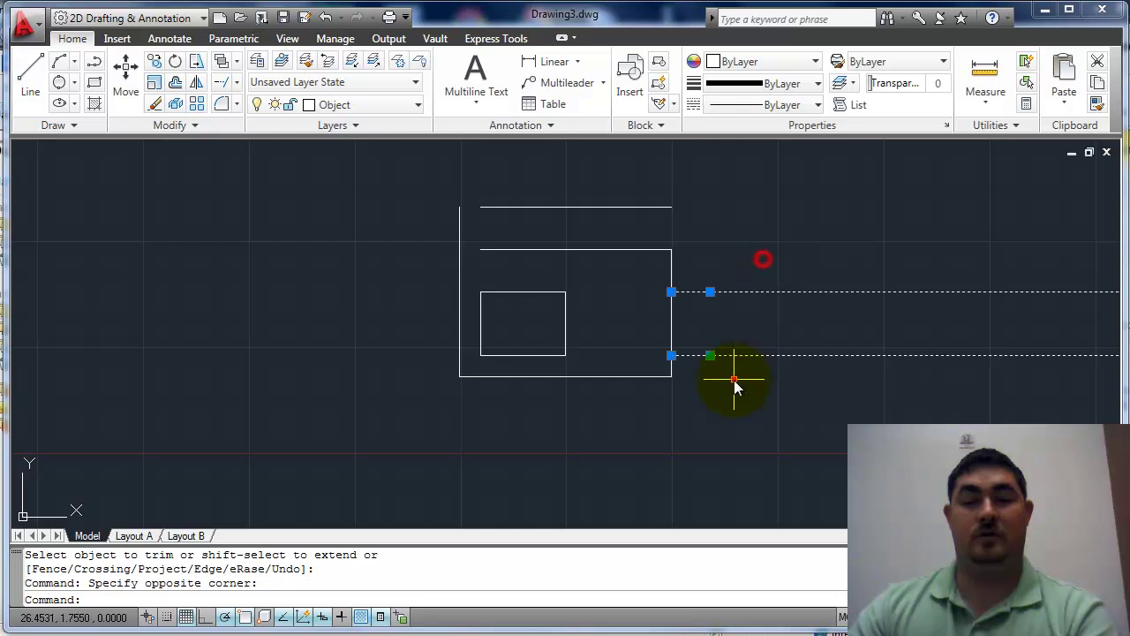
click(733, 380)
click(651, 221)
click(610, 203)
key(Delete)
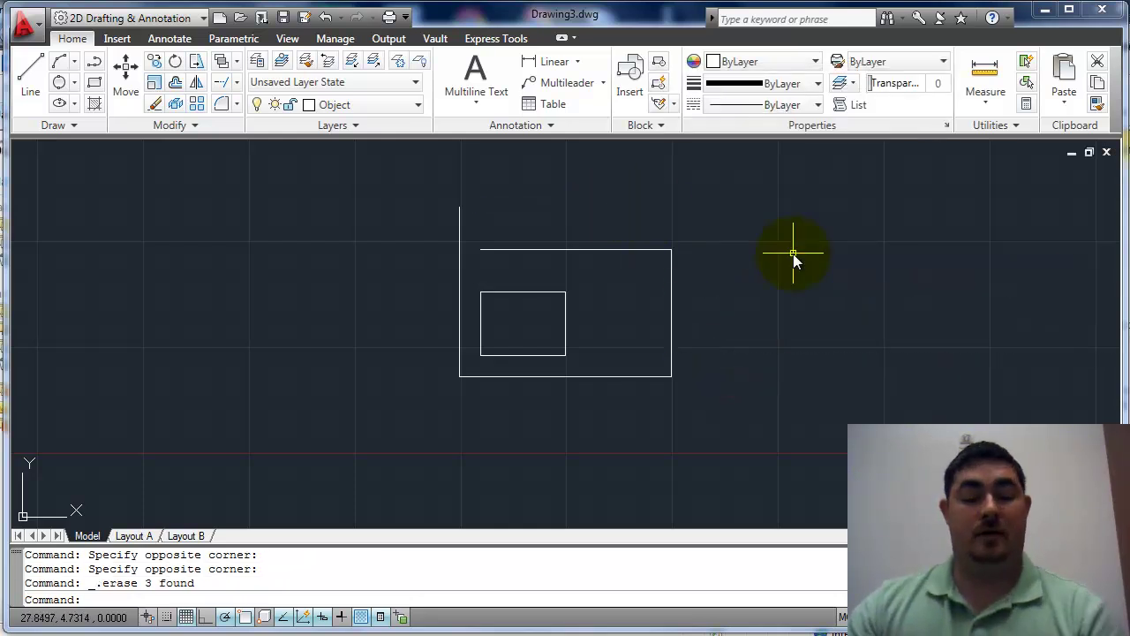
Step: Draw a two-point circle of diameter 2 from the upper end of the left edge, horizontally to the right
key(Return)
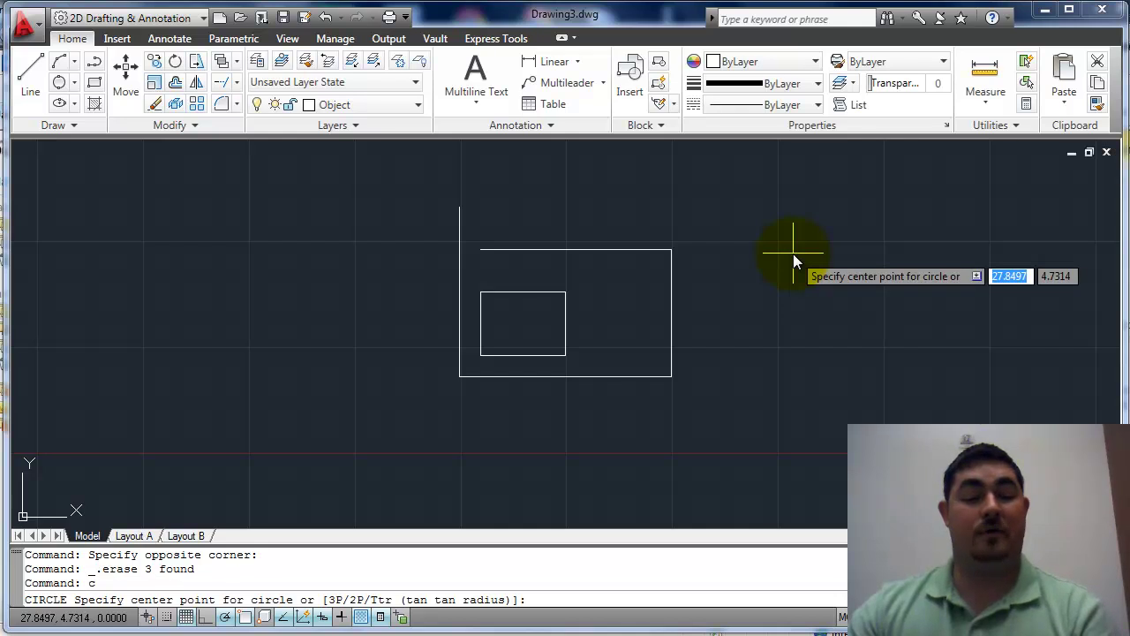
text(2p)
key(Return)
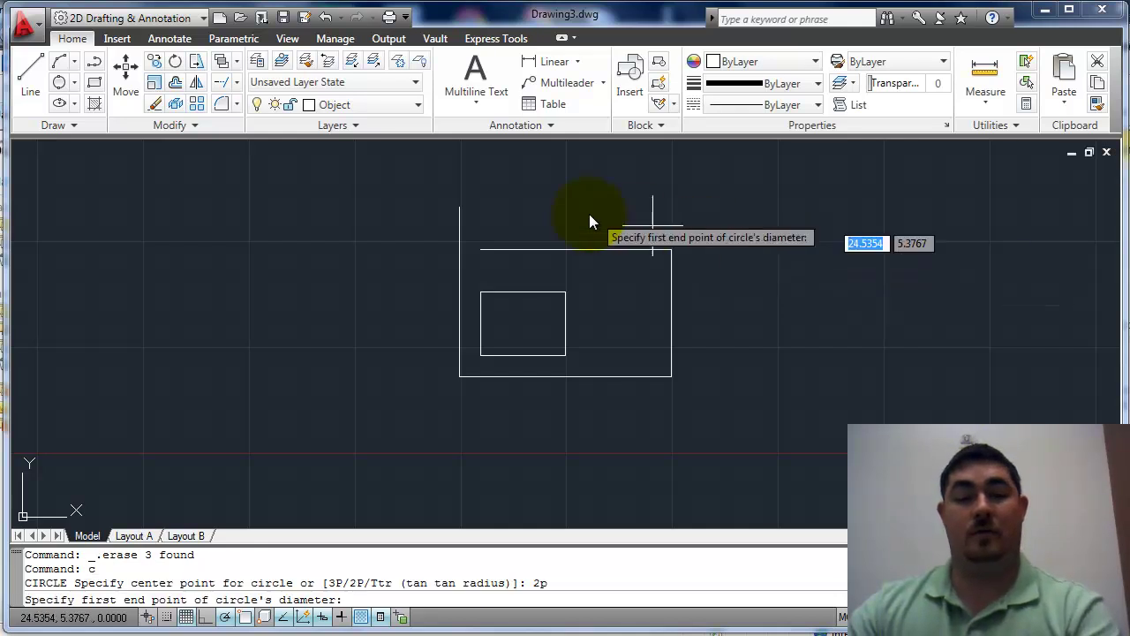
click(459, 209)
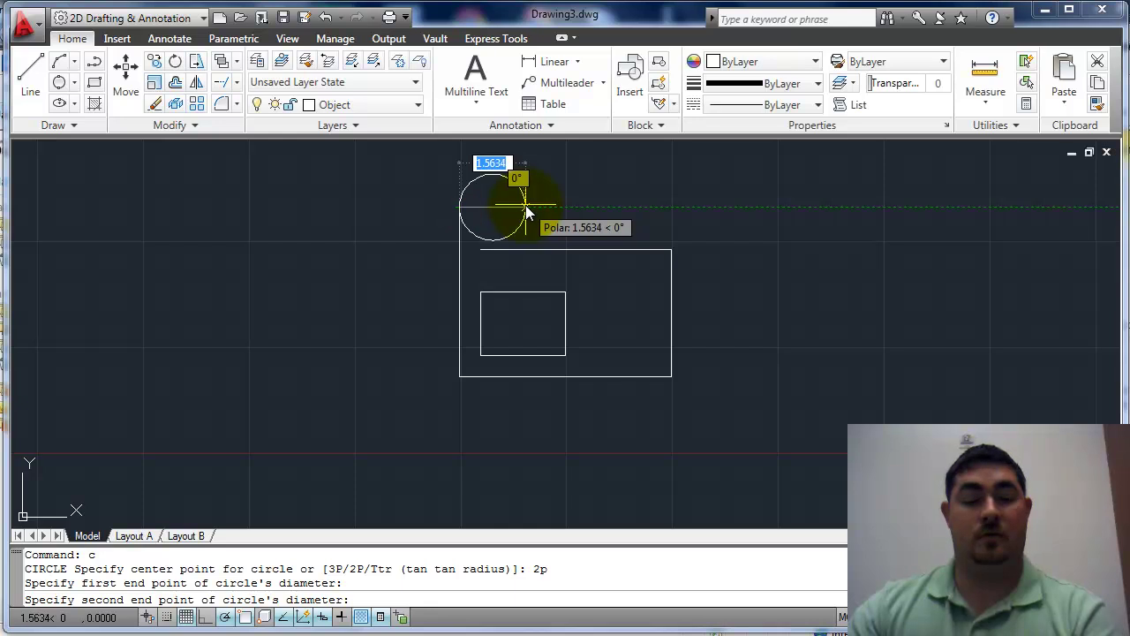
key(Return)
key(Return)
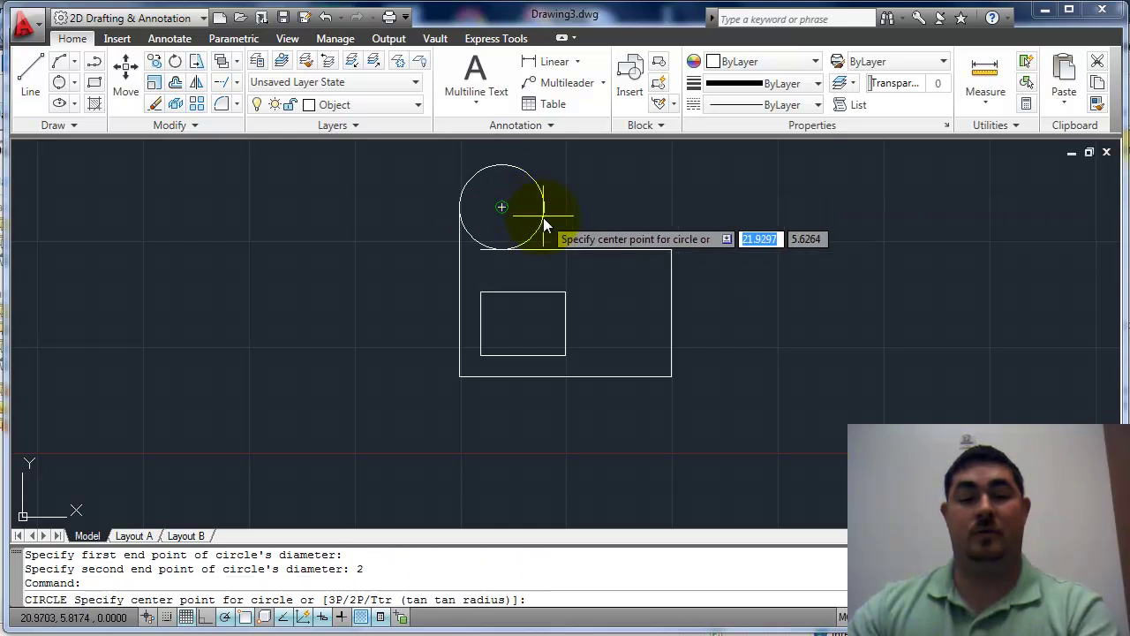
click(544, 208)
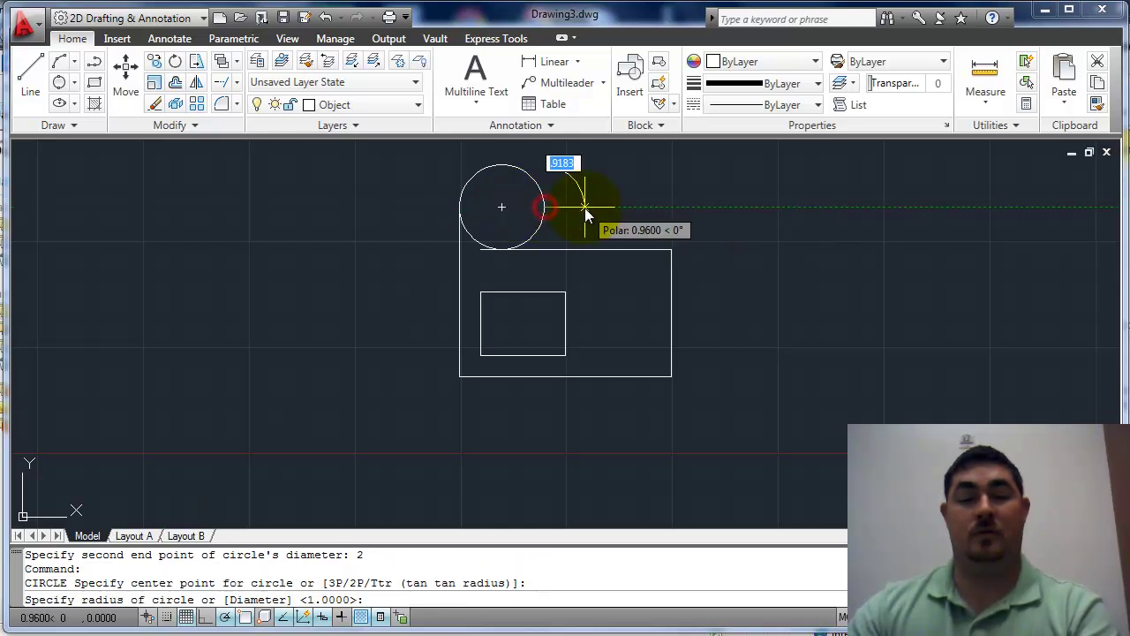
key(Escape)
Step: Draw a second two-point circle of diameter 2 starting at the first circle's right quadrant, horizontally to the right
key(Return)
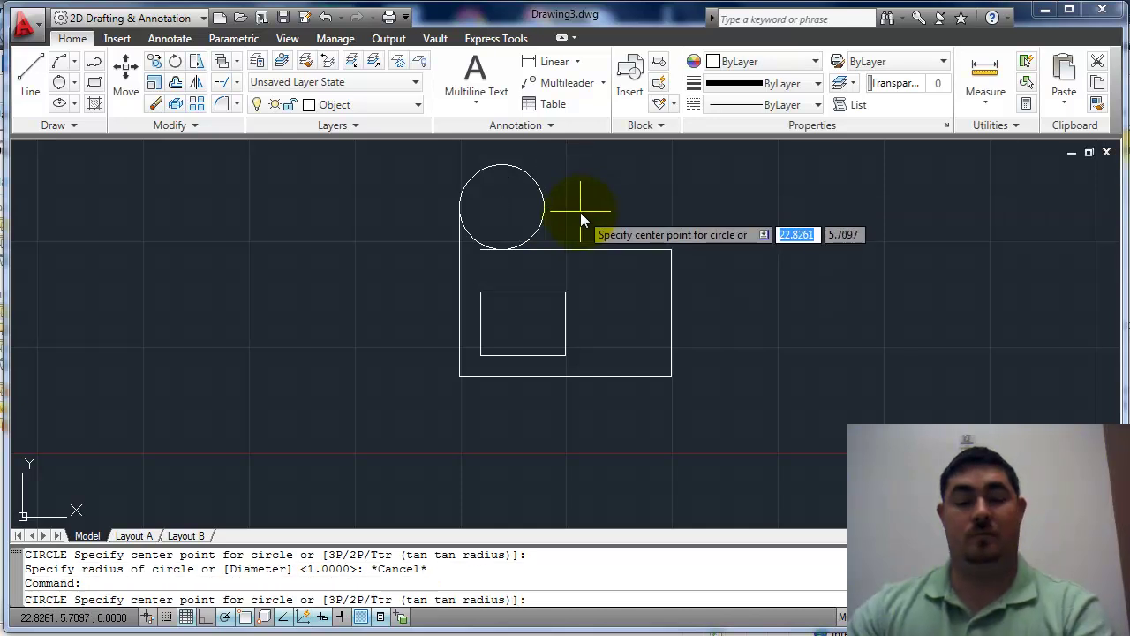
text(2p)
key(Return)
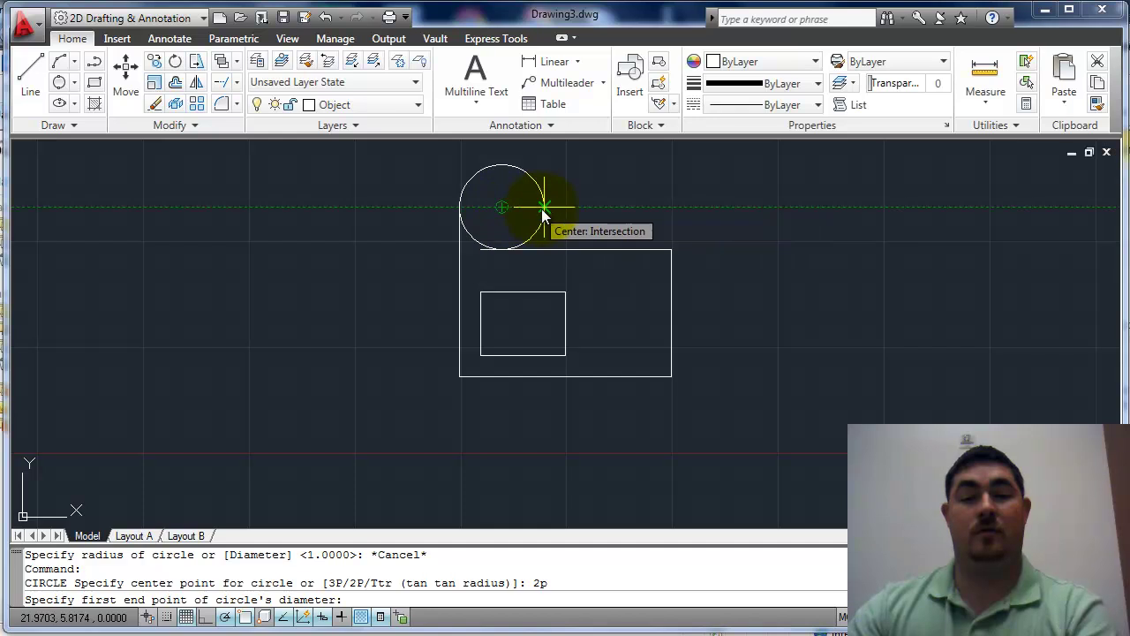
click(544, 208)
text(2)
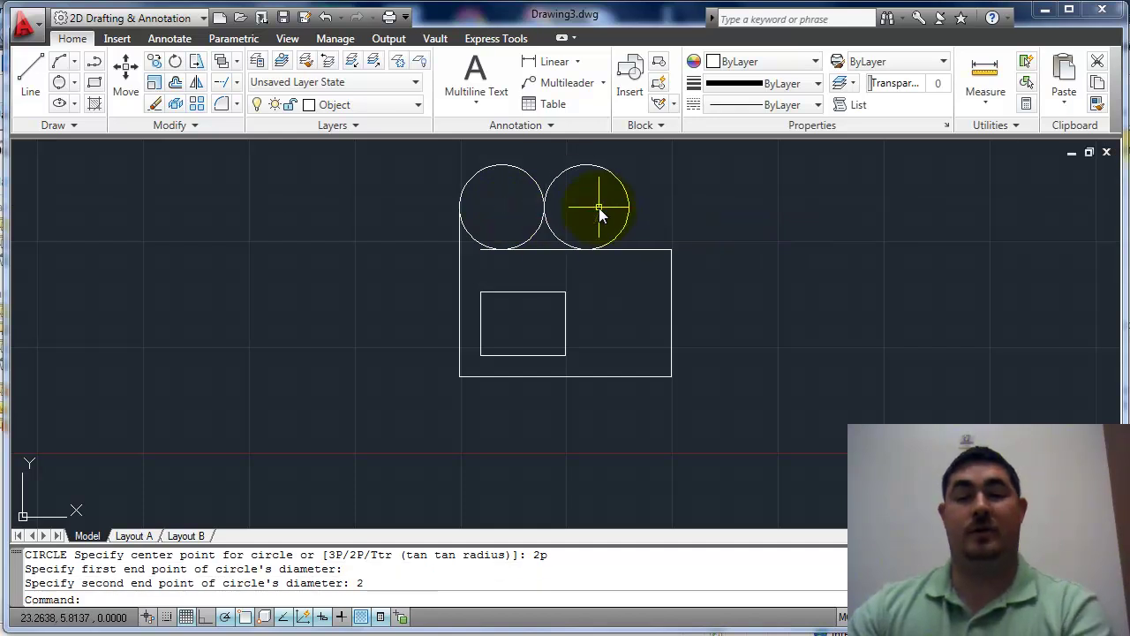
Step: Trim the plate's upper horizontal edge back to its tangent point with the right circle, using both circles as cutting edges
text(tr)
key(Return)
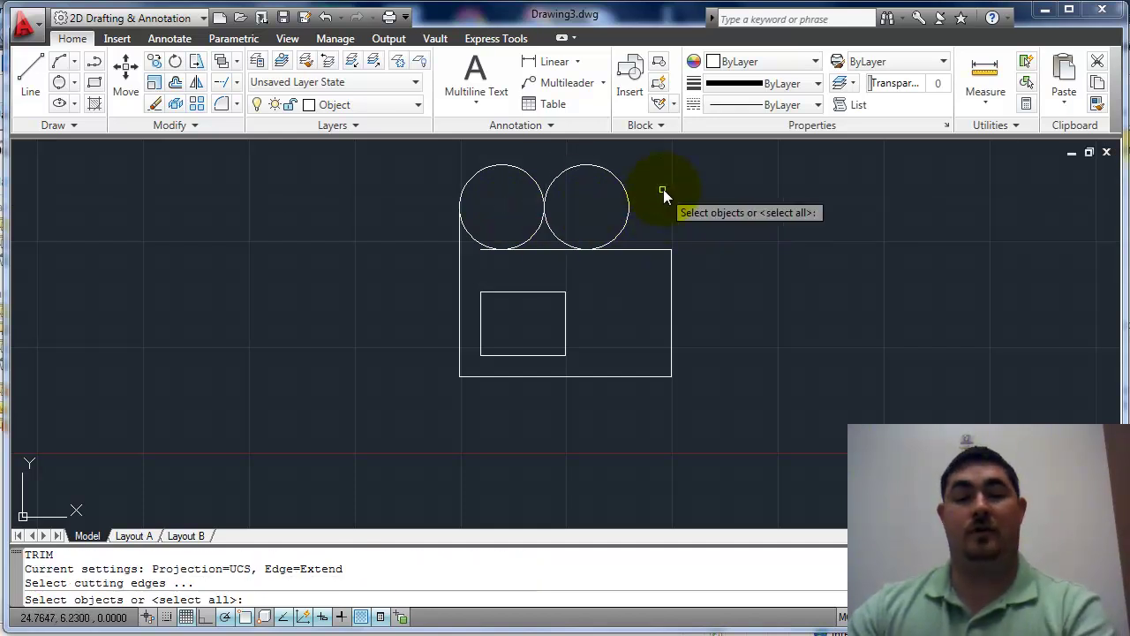
click(659, 195)
click(490, 256)
key(Return)
click(483, 252)
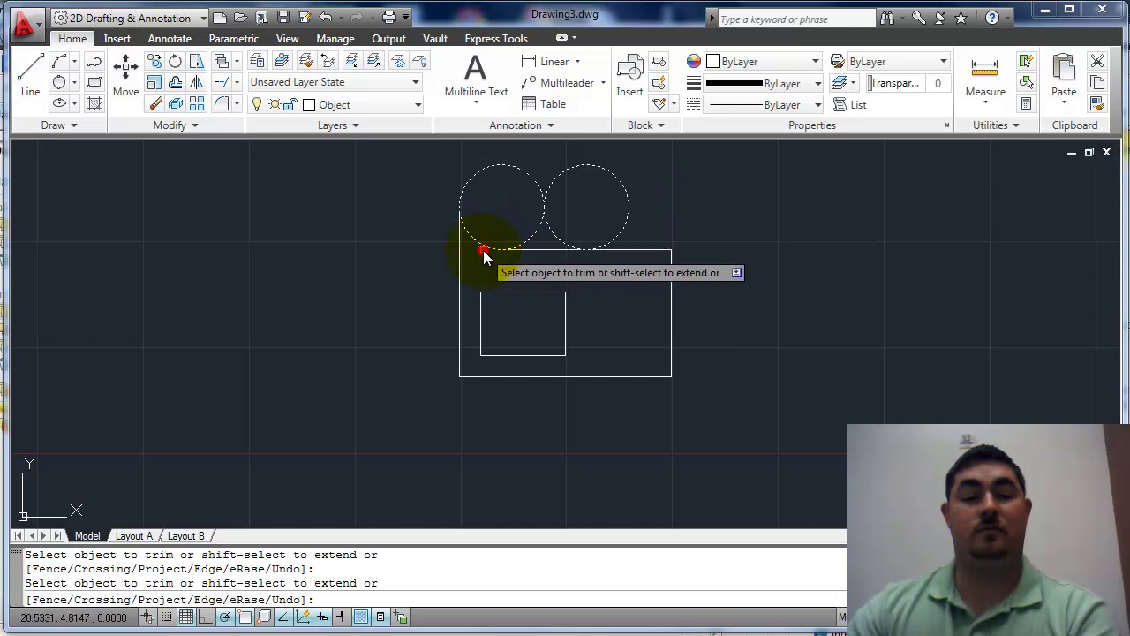
click(520, 251)
Step: Trim the right circle down to its lower-left arc and remove the left circle's lower-right arc
click(615, 233)
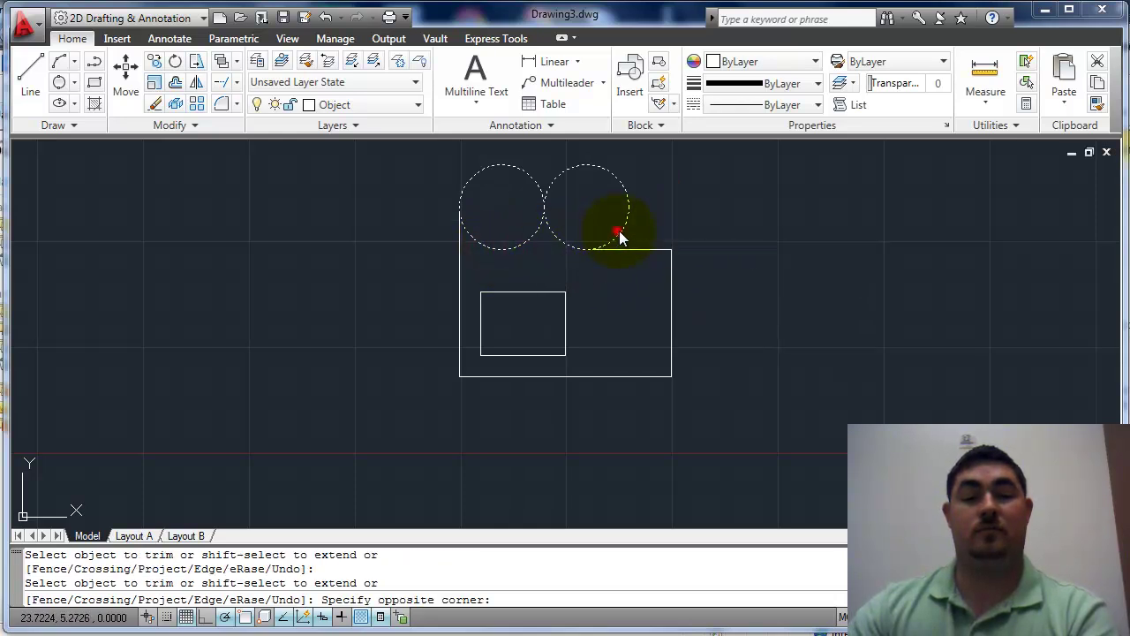
click(608, 245)
click(515, 240)
click(494, 255)
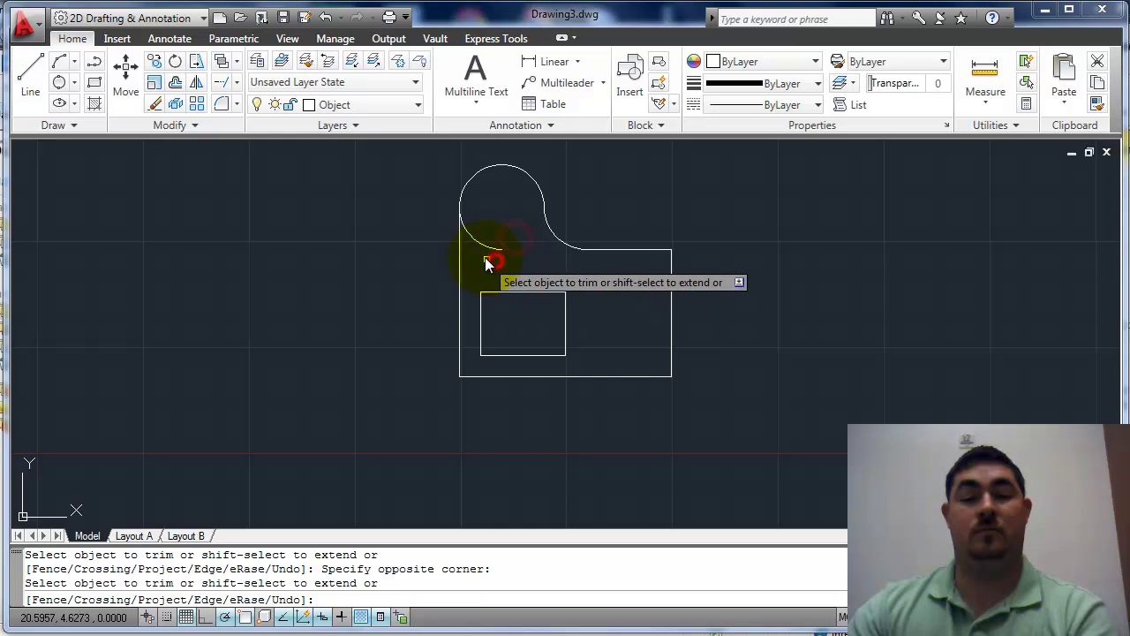
click(487, 249)
key(Return)
Step: Trim the left circle's remaining lower-left arc, using the plate's left edge as the cutting edge
key(Return)
click(467, 260)
key(Return)
click(478, 245)
key(Return)
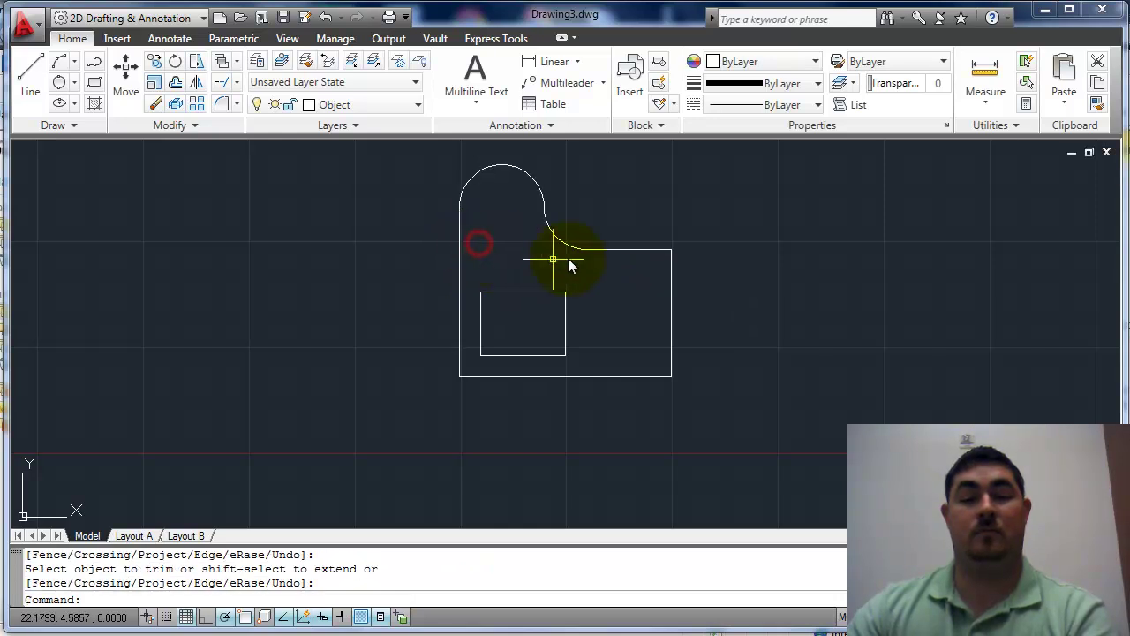
Step: Offset the short upper edge downward by 1 and the plate's right edge to the left by 1
text(o)
key(Return)
text(1)
key(Return)
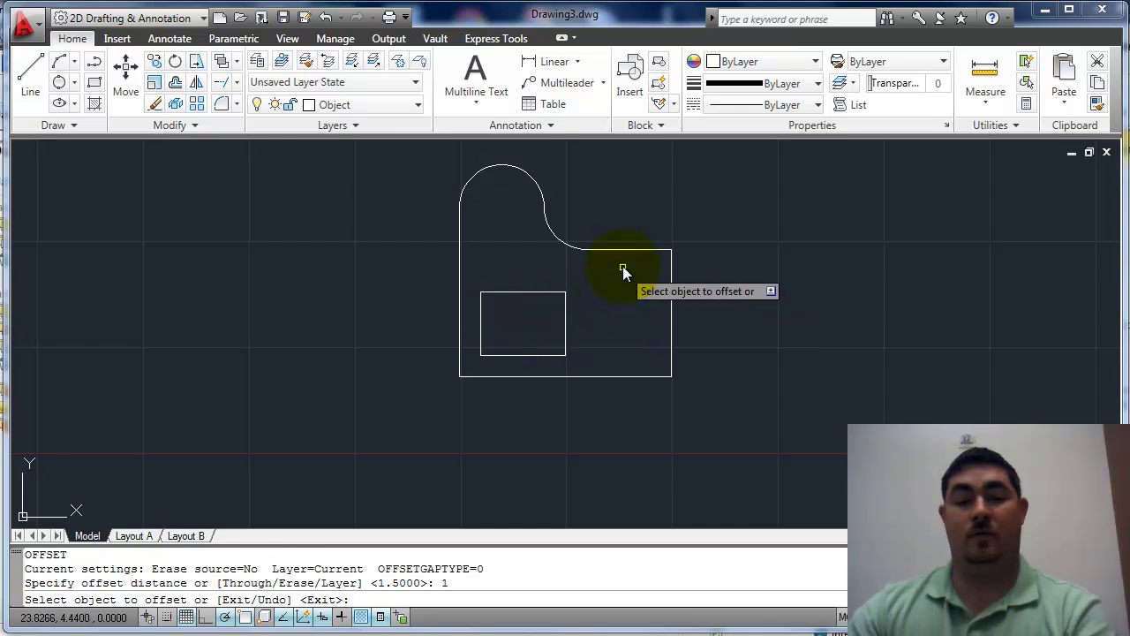
click(623, 252)
click(625, 281)
click(670, 270)
click(620, 281)
key(Return)
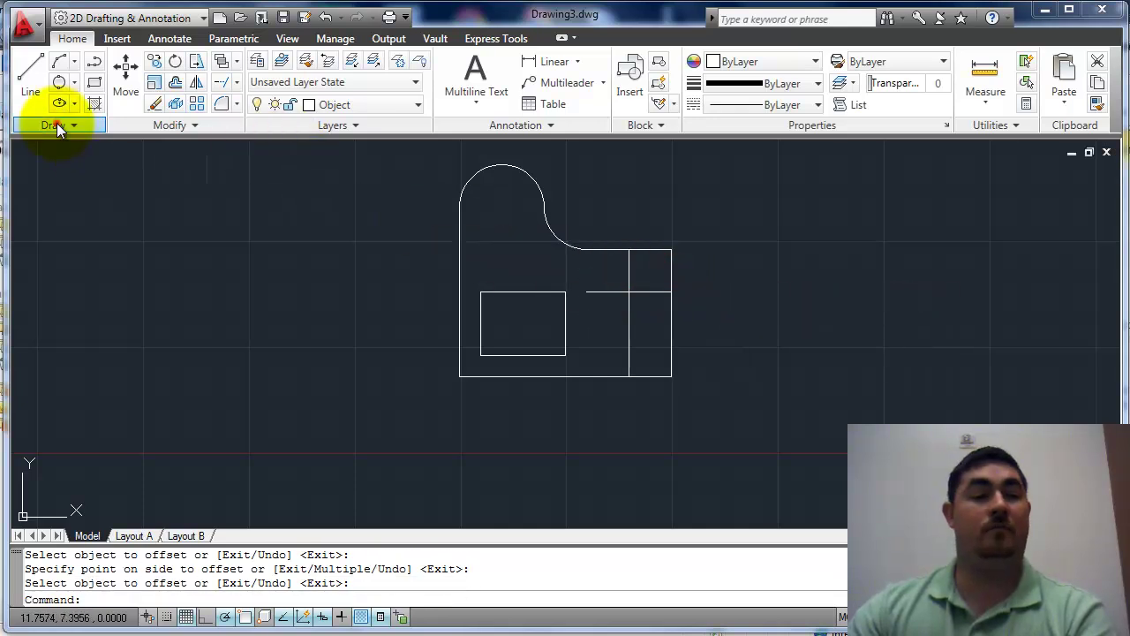
Step: Draw a 6-sided polygon inscribed in a circle of radius .5, centered on the intersection of the two offset lines
click(56, 125)
click(121, 159)
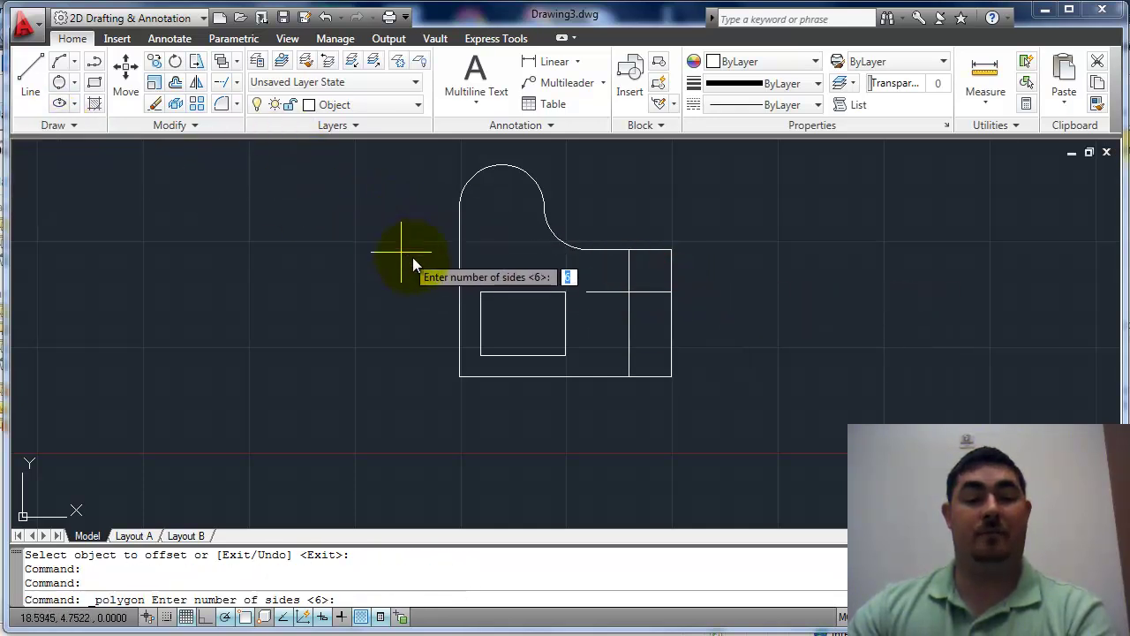
key(Return)
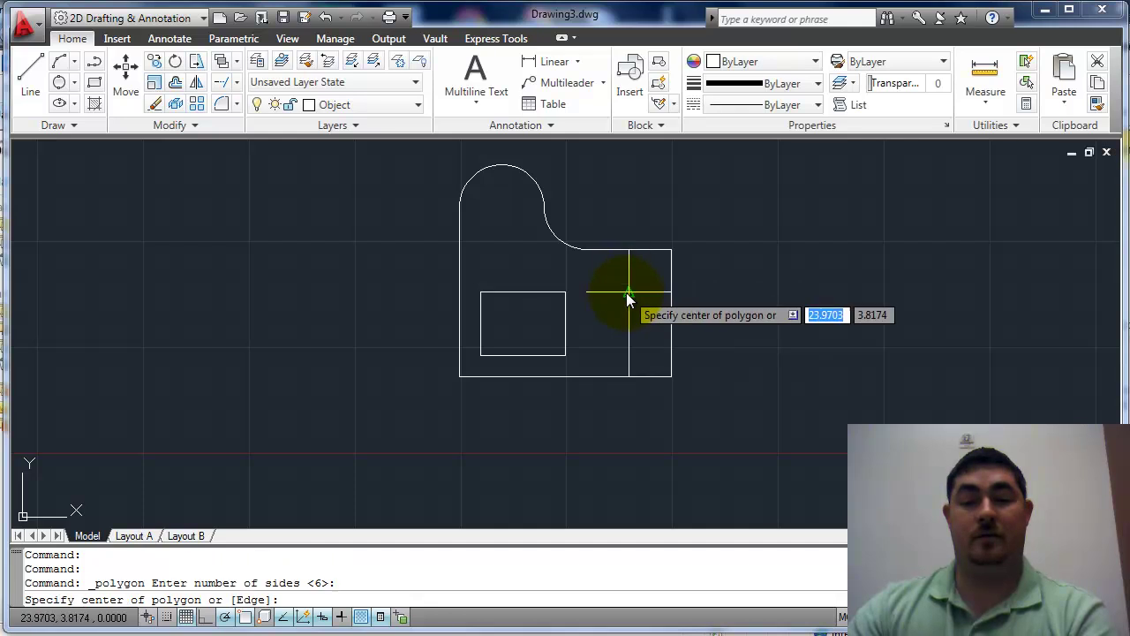
click(627, 293)
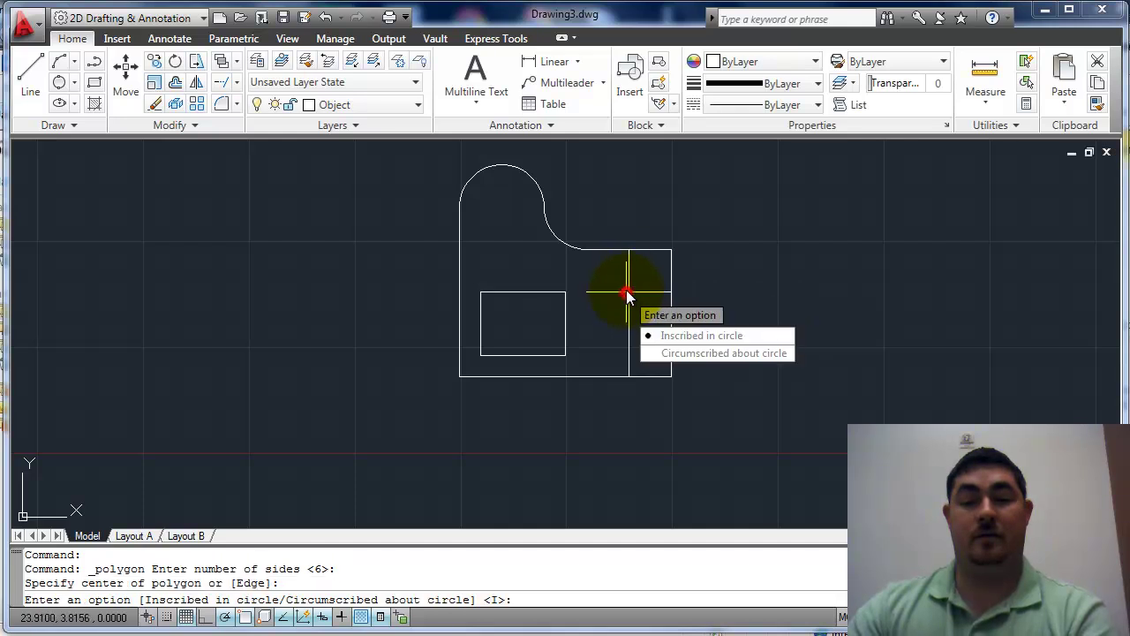
click(688, 336)
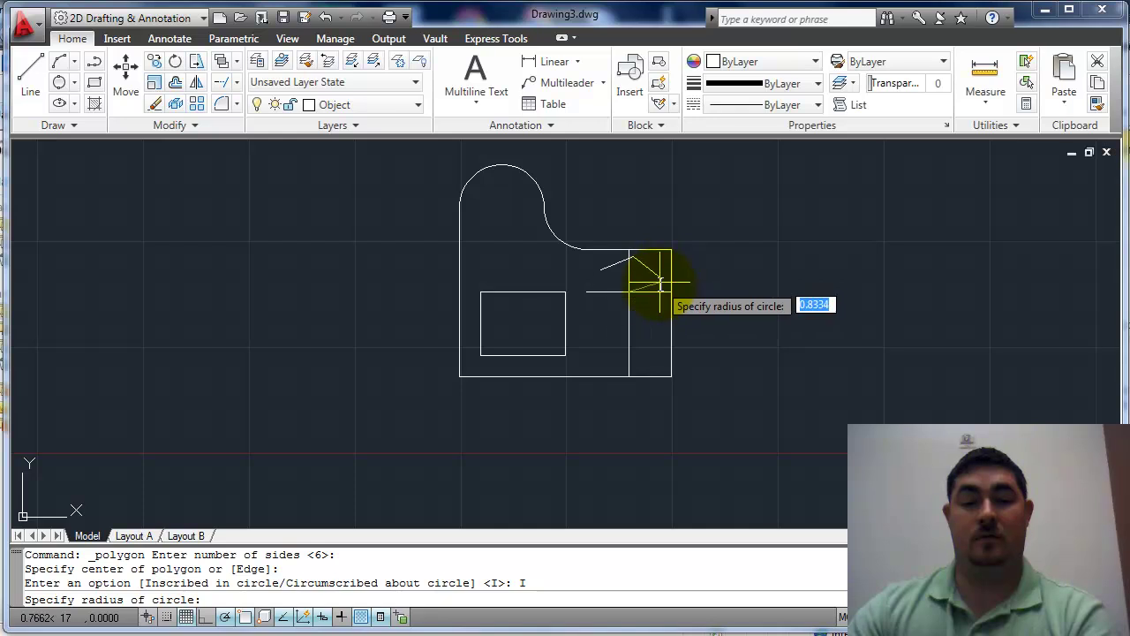
key(Return)
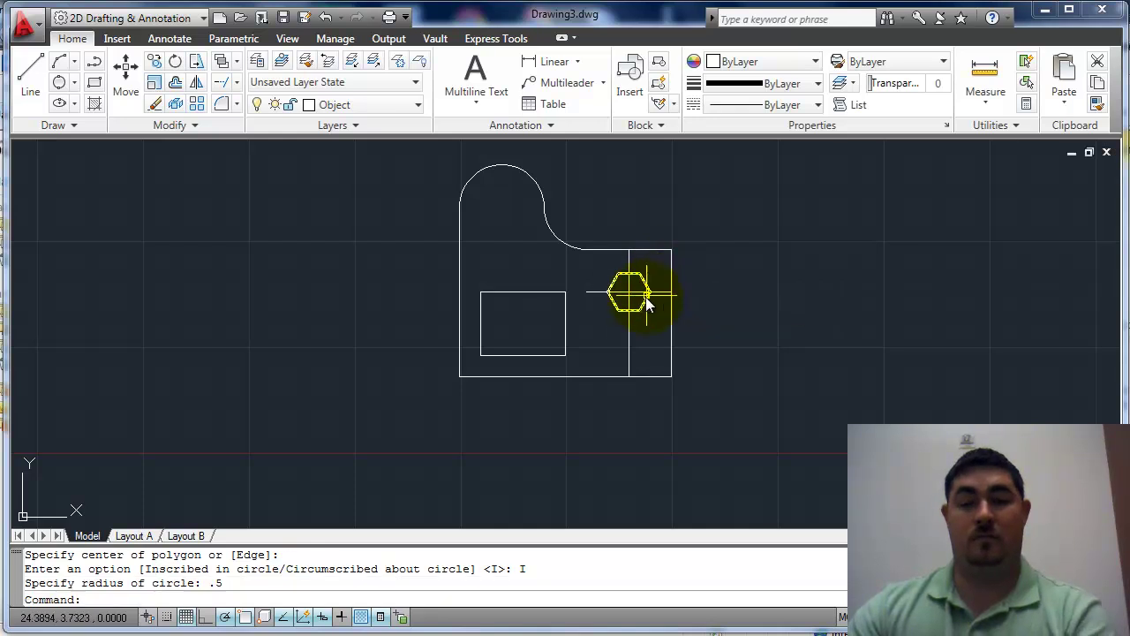
Step: Erase the two offset lines crossing at the hexagon's center
click(661, 293)
click(627, 344)
key(ctrl+1)
key(Delete)
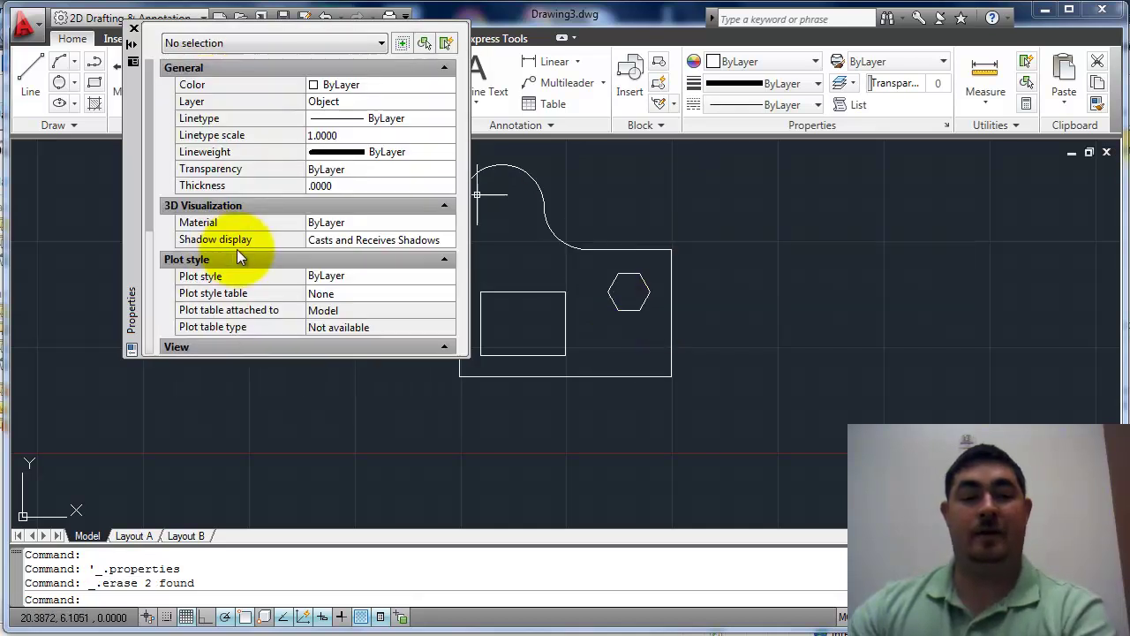
Step: Close the Properties palette and fillet the upper-left corner of the redrawn plate's rectangular cutout with a radius of .2
click(133, 30)
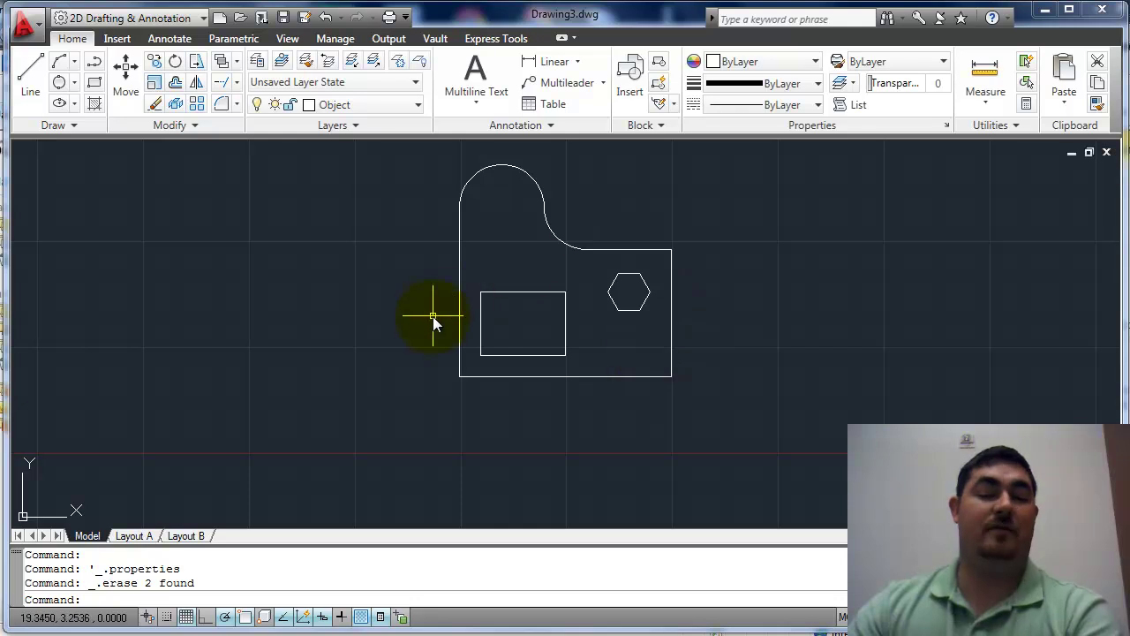
mouse_move(542, 283)
middle_down()
mouse_move(565, 272)
mouse_move(936, 274)
mouse_move(924, 297)
mouse_move(671, 305)
middle_up()
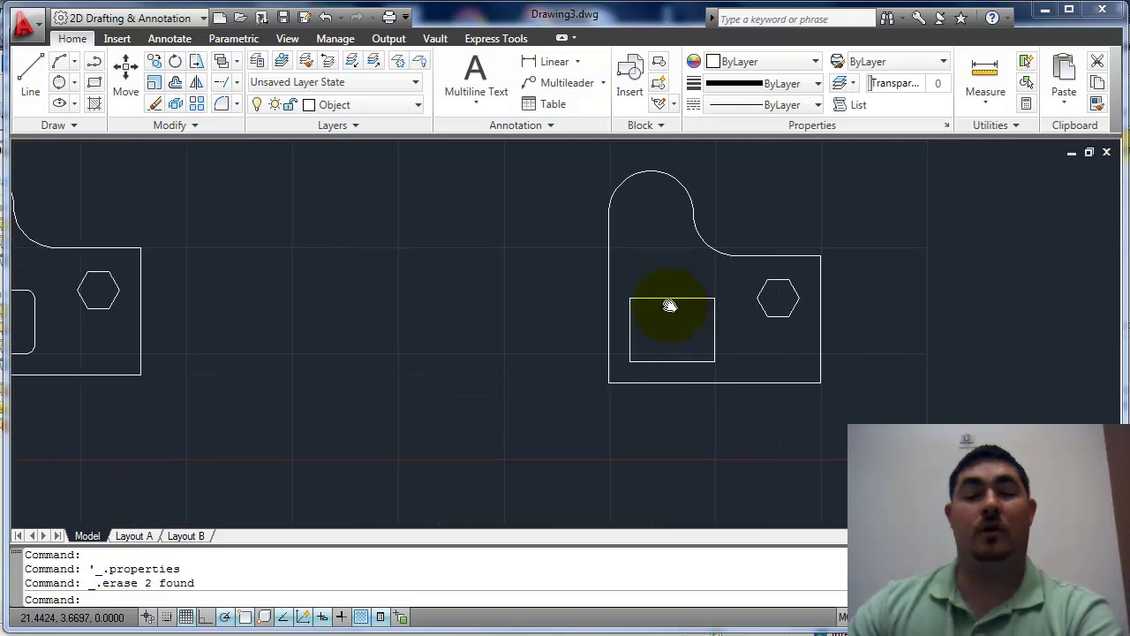
scroll(671, 326, up, 2)
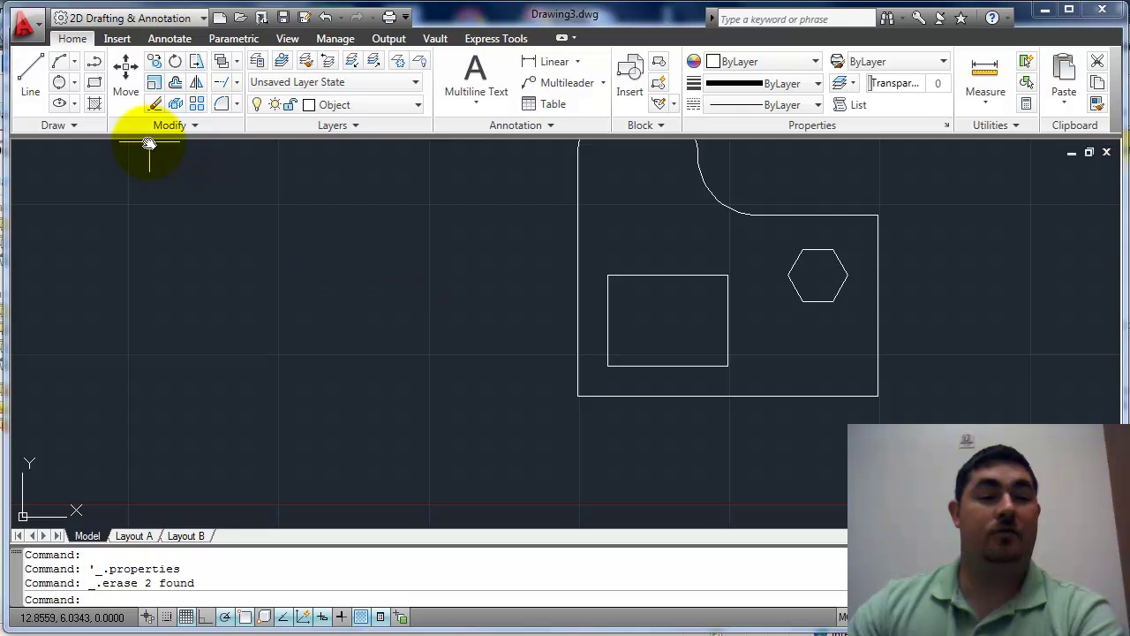
click(221, 106)
text(r)
key(Return)
text(.2)
key(Return)
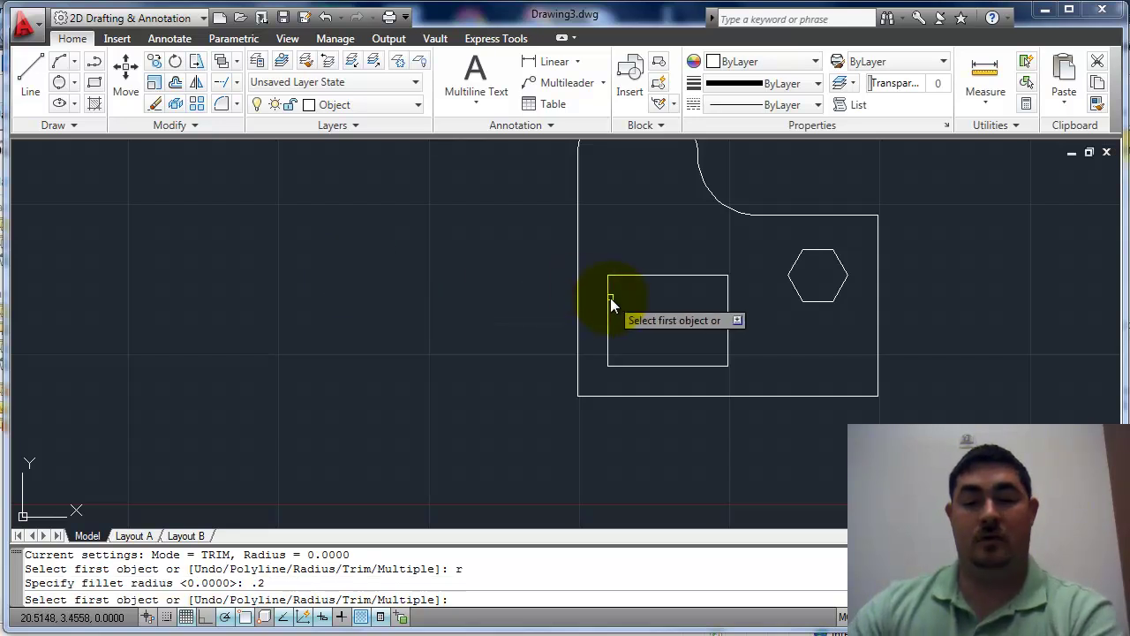
click(610, 303)
click(628, 277)
Step: Fillet the cutout's upper-right, lower-right and lower-left corners with the same radius
key(Return)
click(646, 277)
click(729, 294)
key(Return)
click(729, 316)
click(712, 364)
key(Return)
click(651, 365)
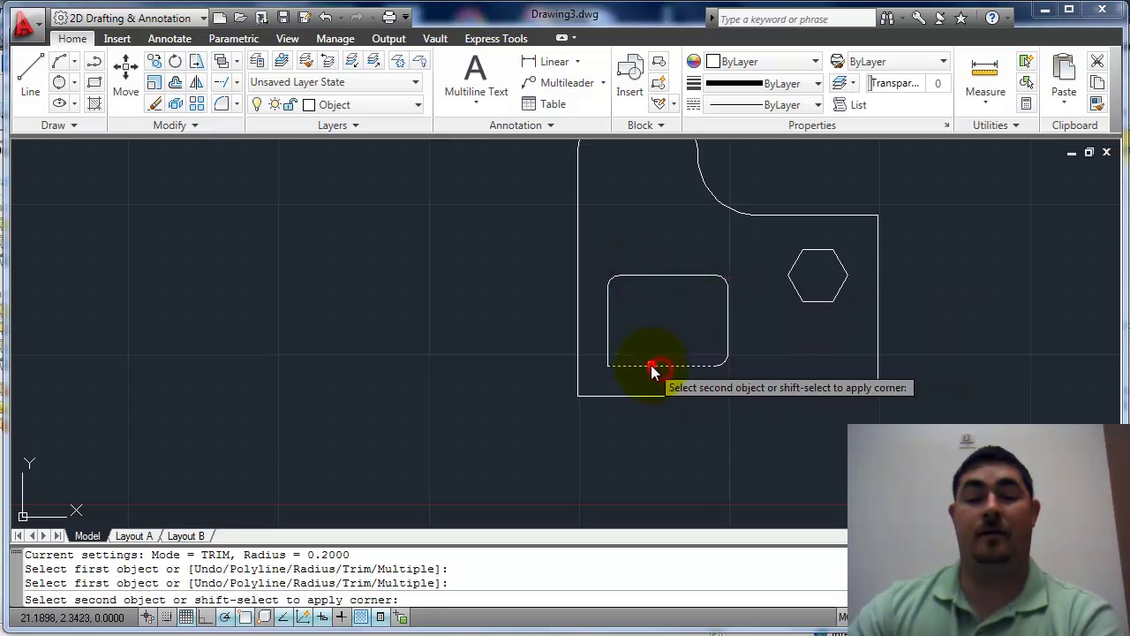
click(609, 351)
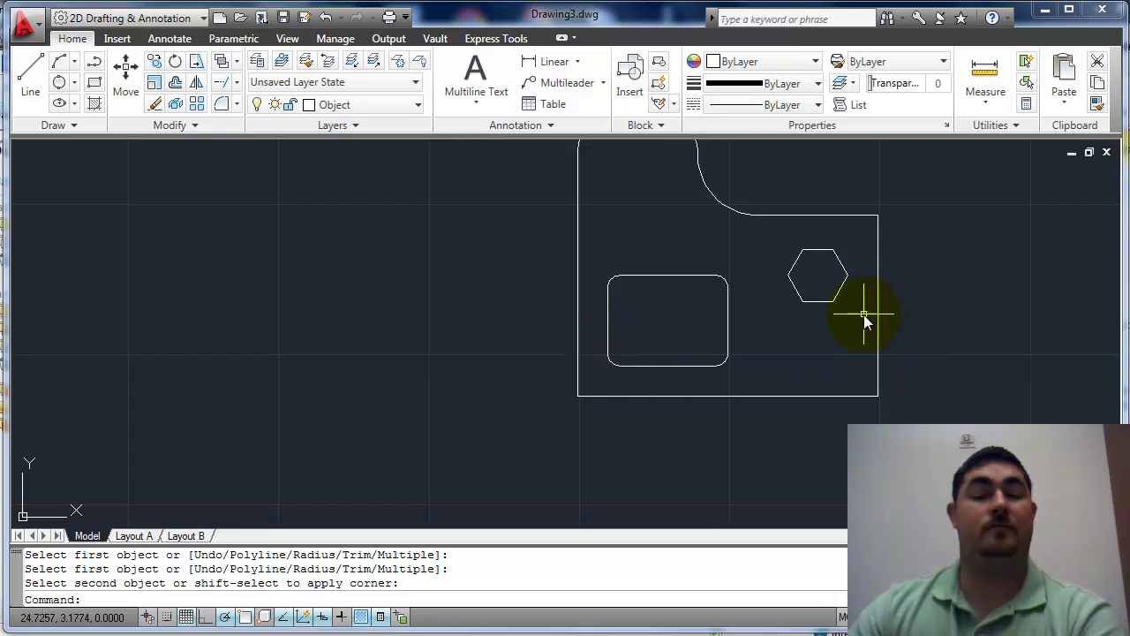
scroll(865, 320, down, 2)
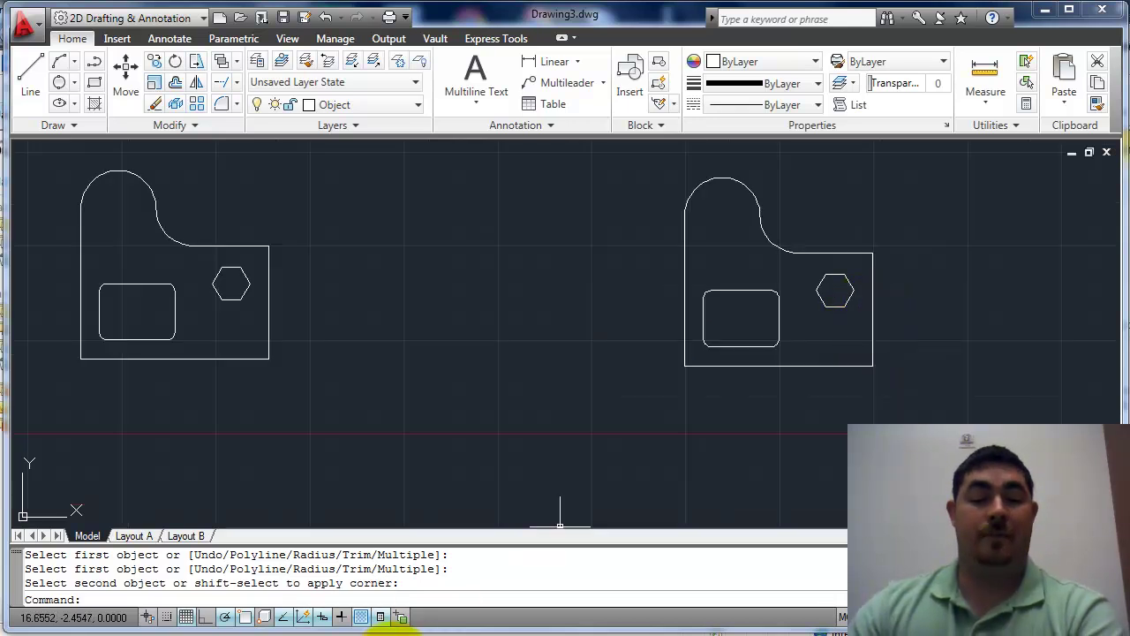
click(475, 631)
click(590, 356)
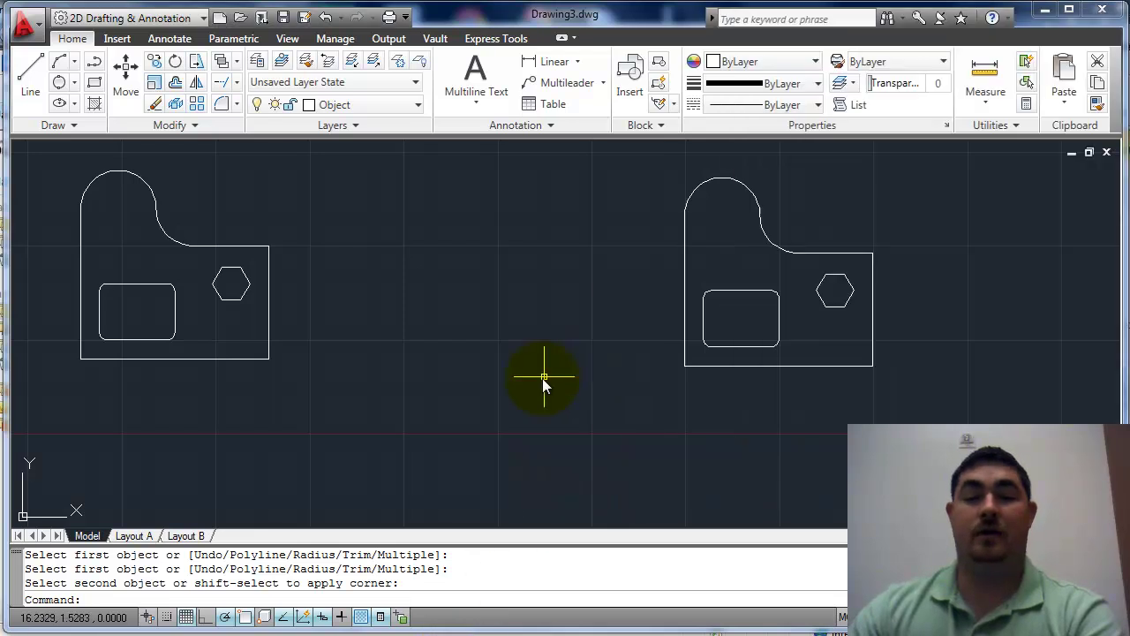